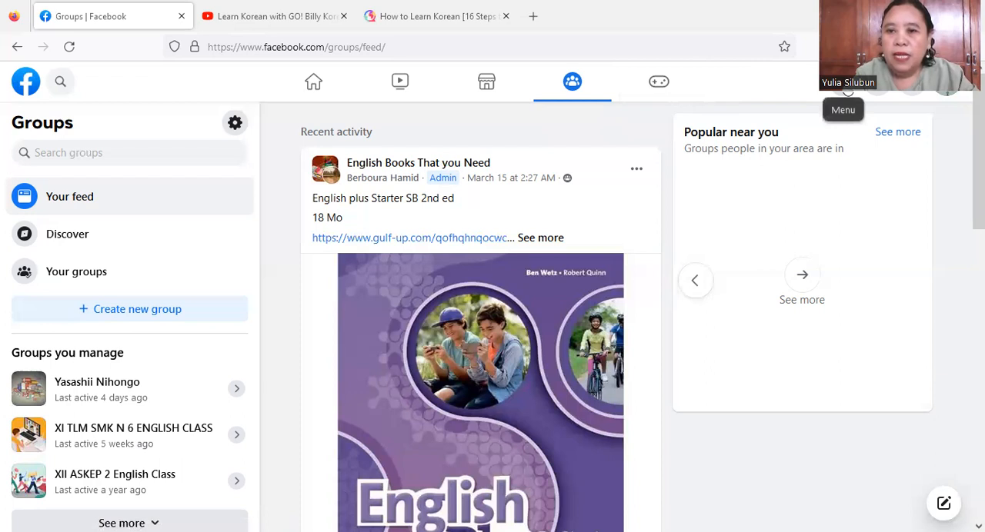
- Create a new Facebook group named "Belajar Bahasa Korea" with its privacy set to Public
left_click(847, 90)
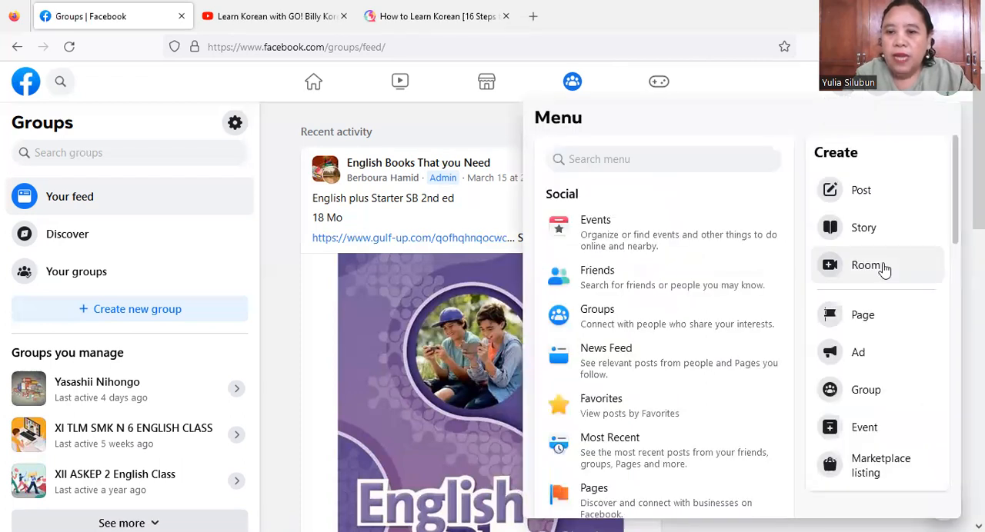
left_click(865, 393)
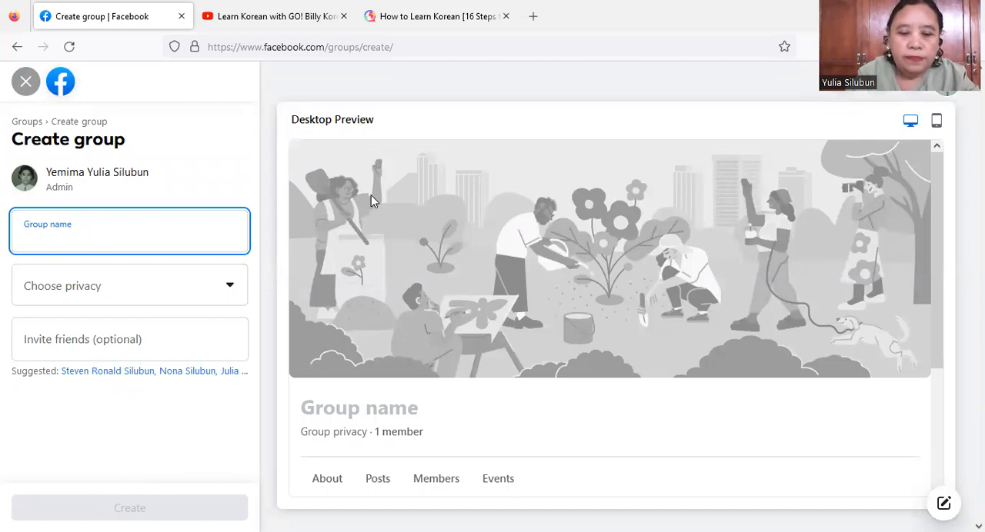
type("Be")
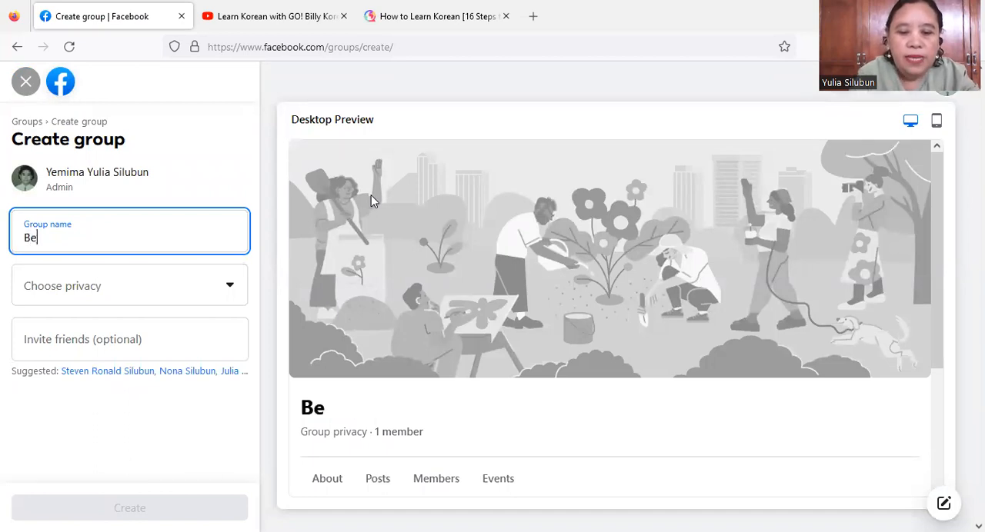
type("lajar B")
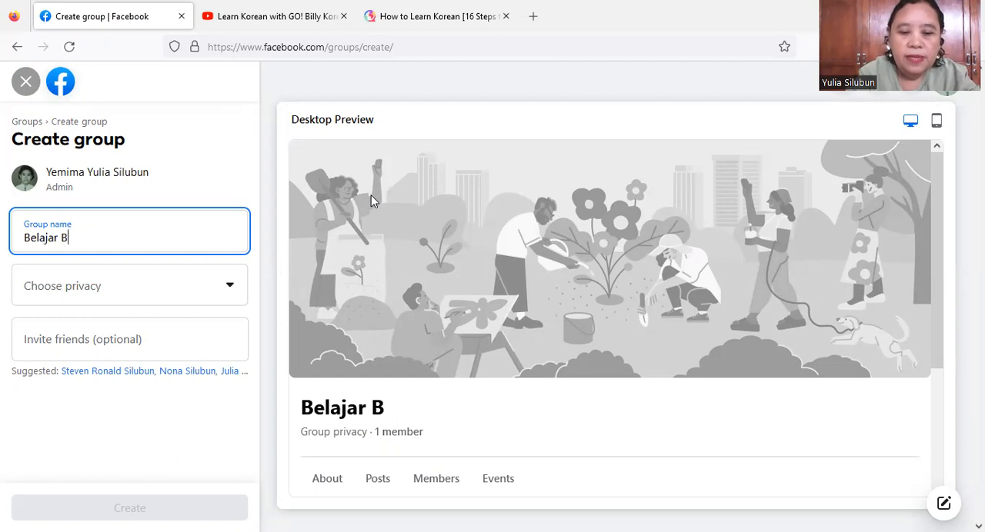
type("ahasa Korea")
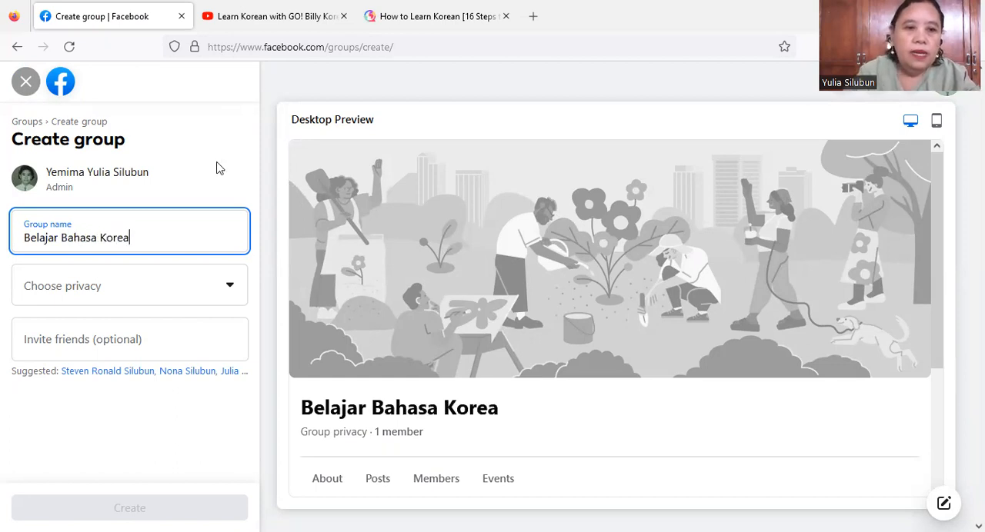
left_click(204, 291)
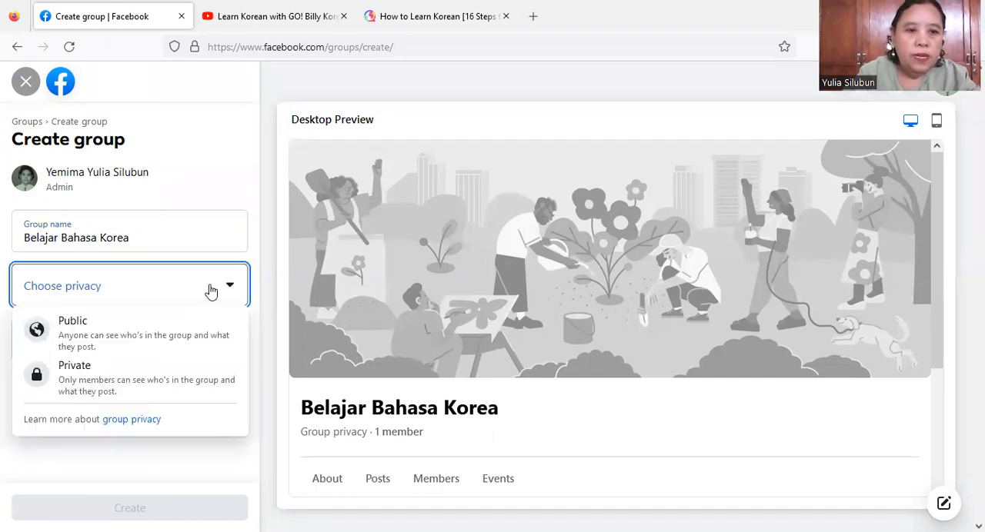
left_click(189, 348)
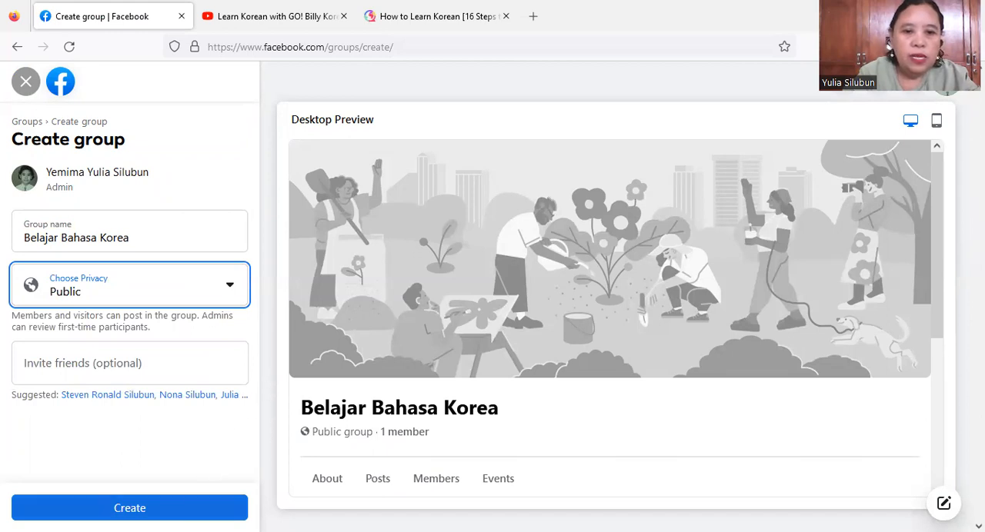
left_click(174, 508)
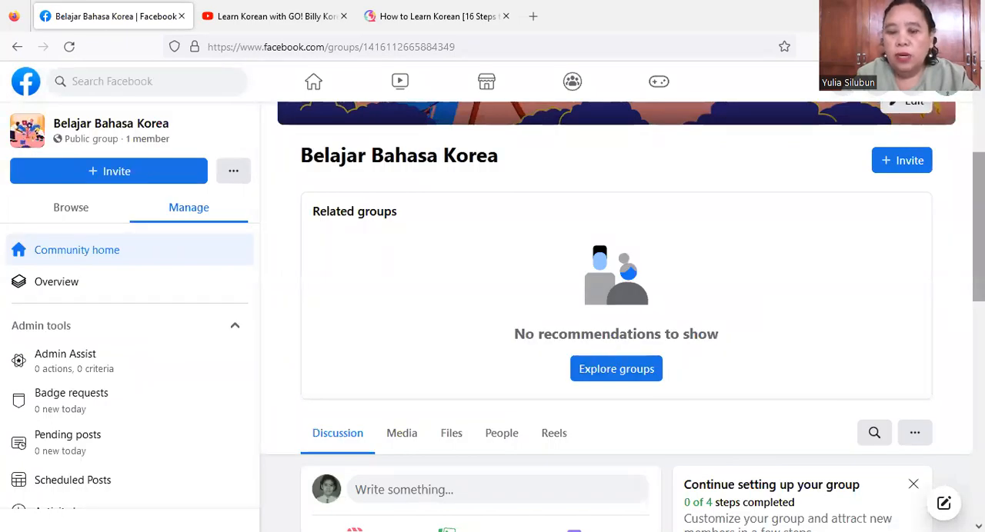
- Look over the new group's home page and open its group settings
scroll(977, 231, "up", 3)
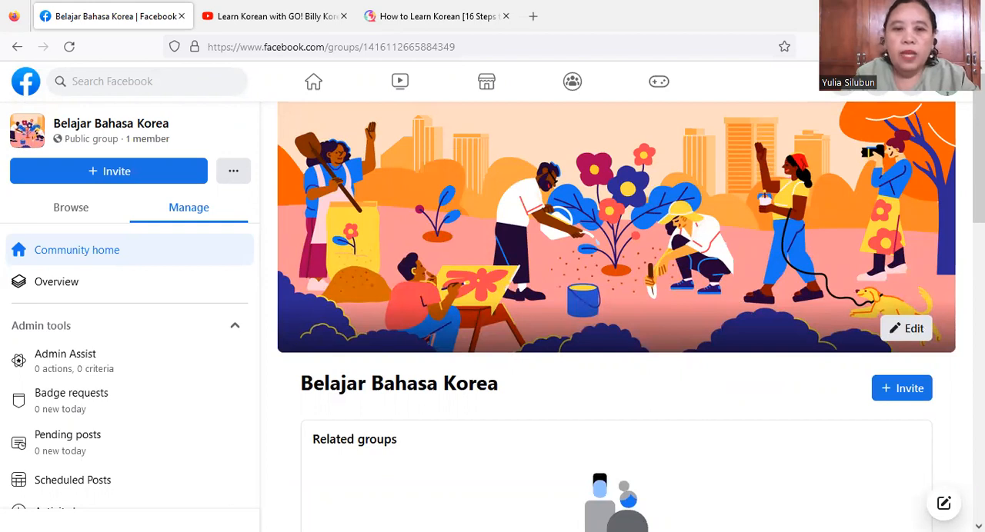
mouse_move(979, 158)
left_mouse_down()
mouse_move(979, 214)
mouse_move(978, 158)
left_mouse_up()
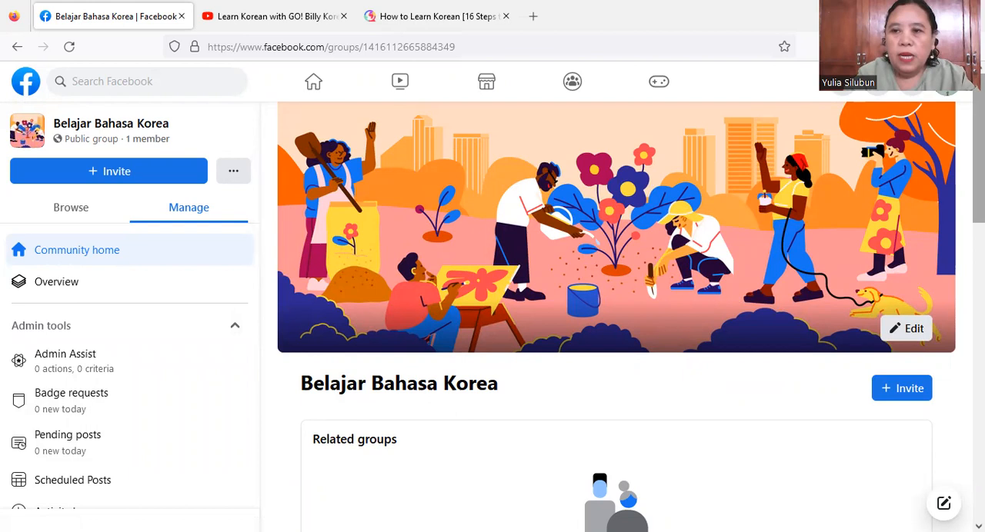
left_click_drag(979, 157, 978, 301)
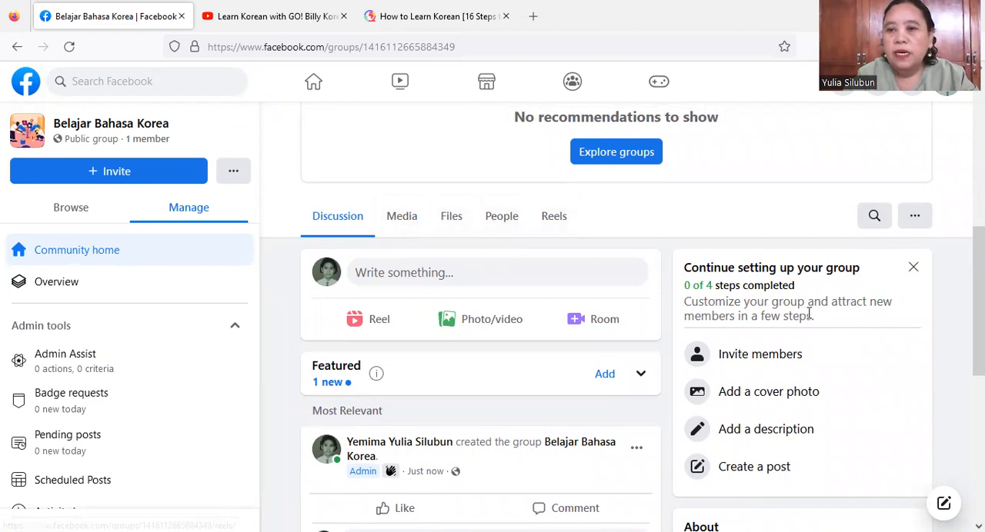
scroll(616, 317, "up", 3)
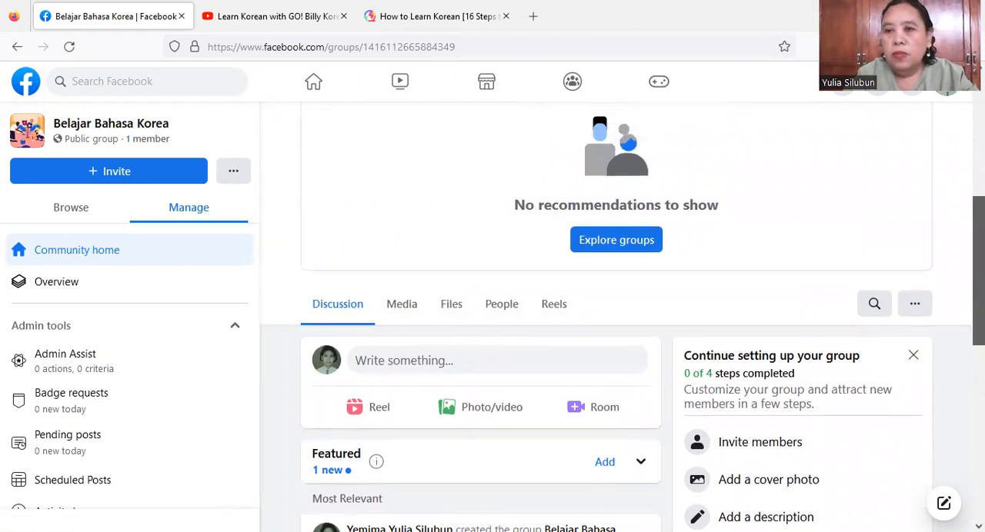
scroll(615, 317, "up", 4)
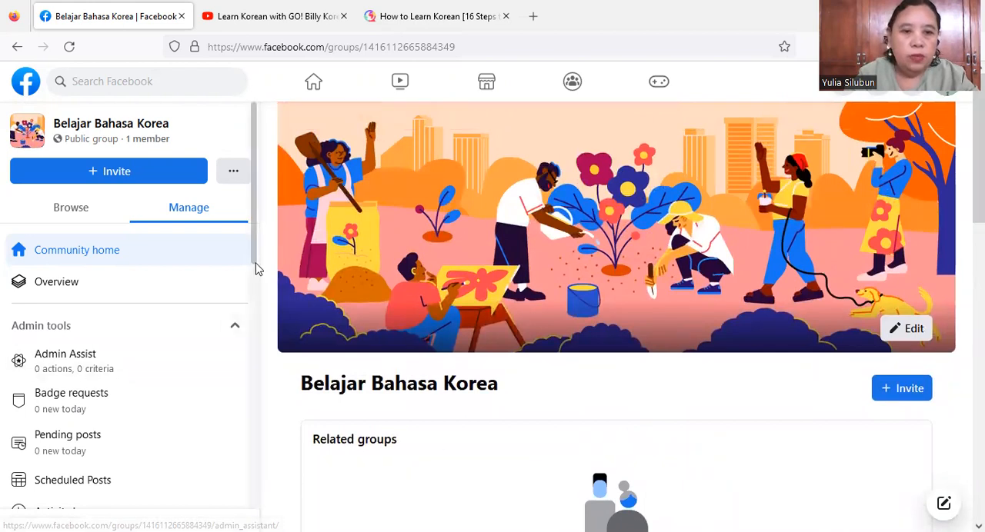
left_click_drag(253, 262, 262, 414)
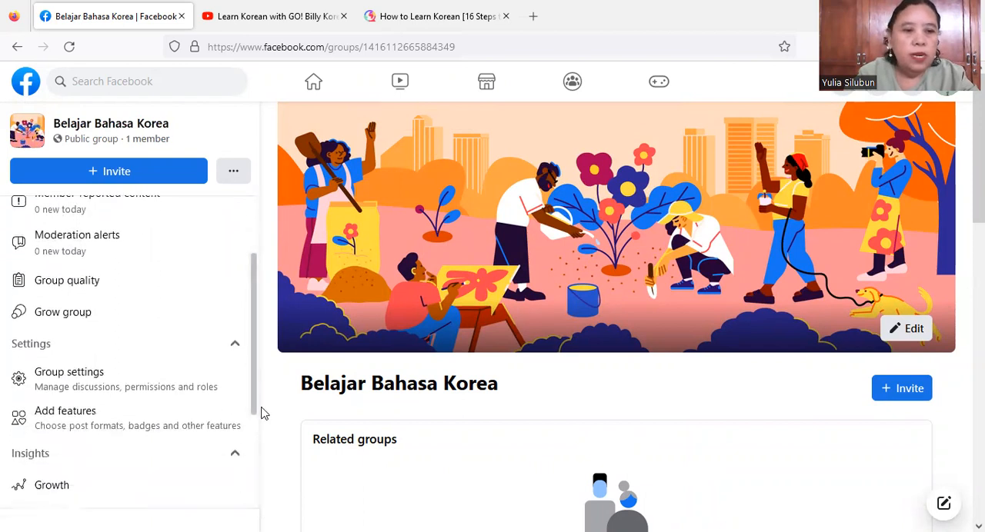
left_click(69, 374)
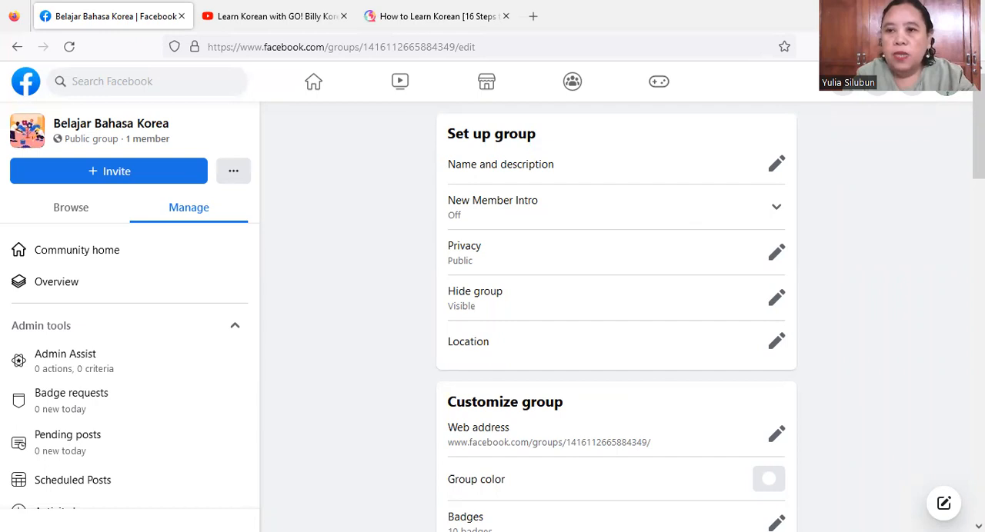
- Review the group settings and open the catalogue for adding new features to the group
scroll(615, 315, "down", 4)
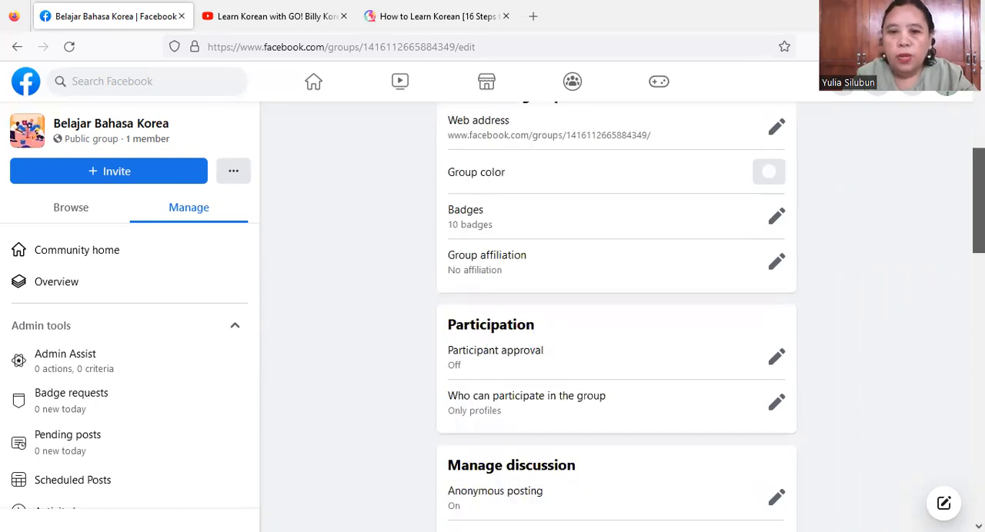
scroll(616, 316, "down", 8)
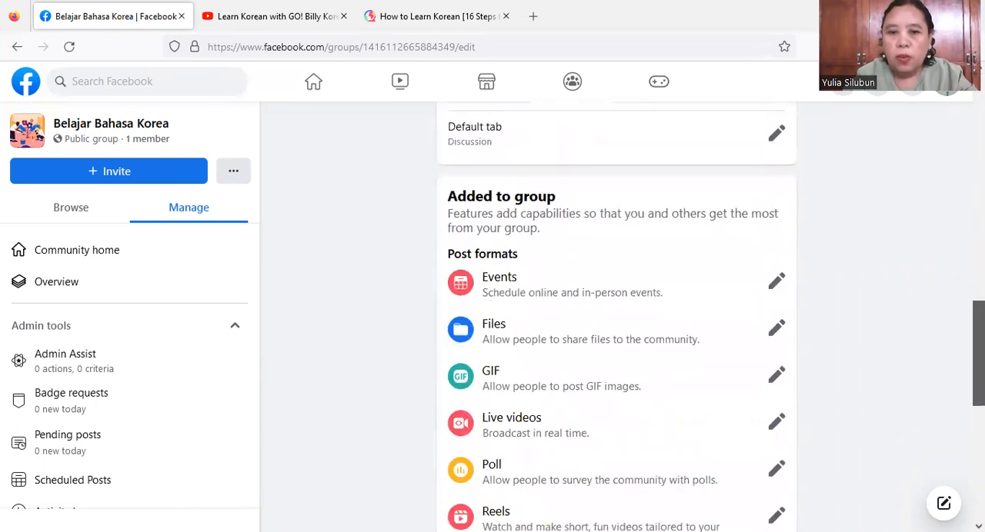
scroll(752, 315, "down", 1)
scroll(752, 315, "up", 1)
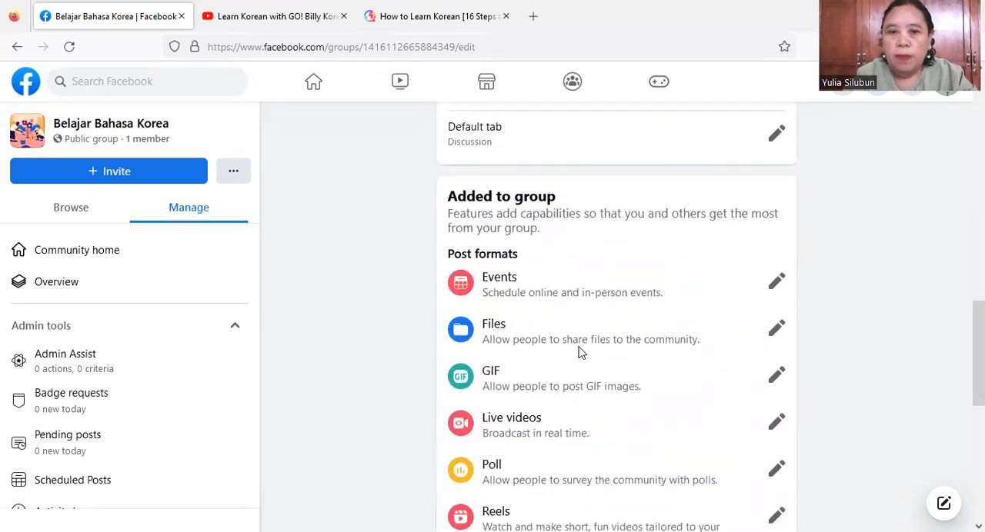
scroll(977, 354, "down", 4)
scroll(977, 431, "down", 2)
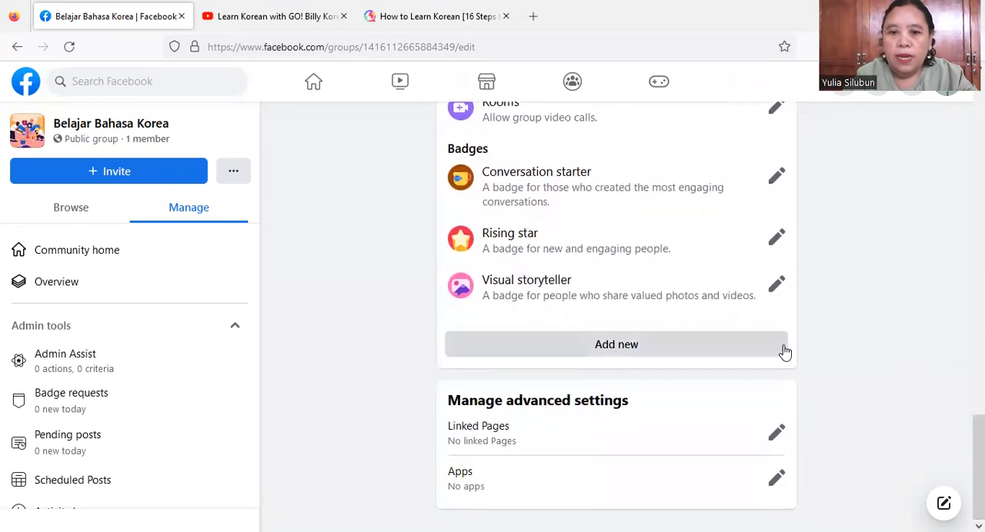
left_click(606, 350)
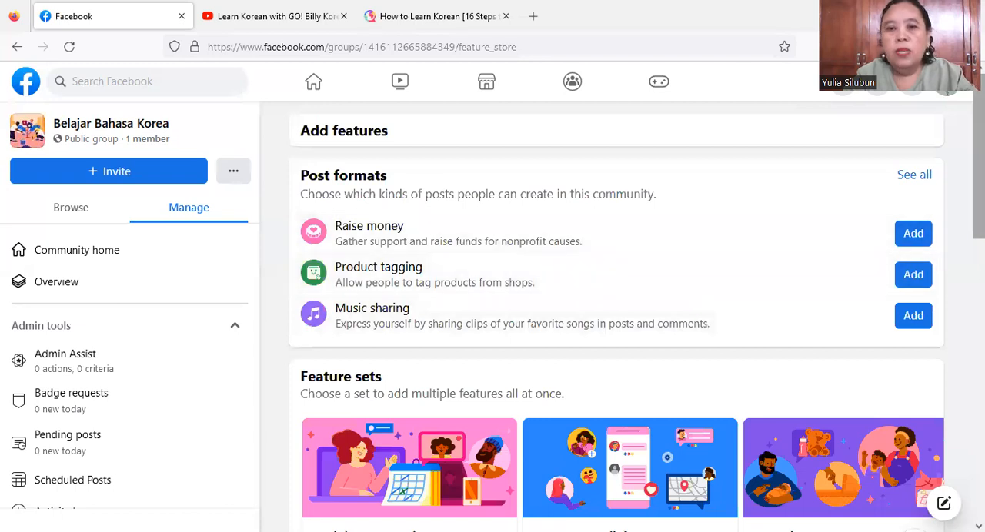
- Add the Guides feature to the group from the other available features
scroll(616, 319, "down", 2)
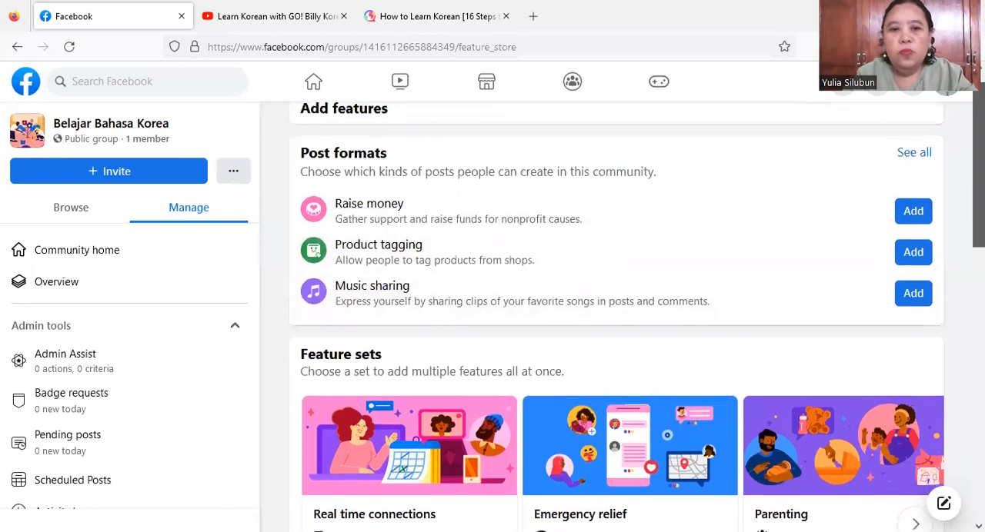
scroll(615, 319, "down", 3)
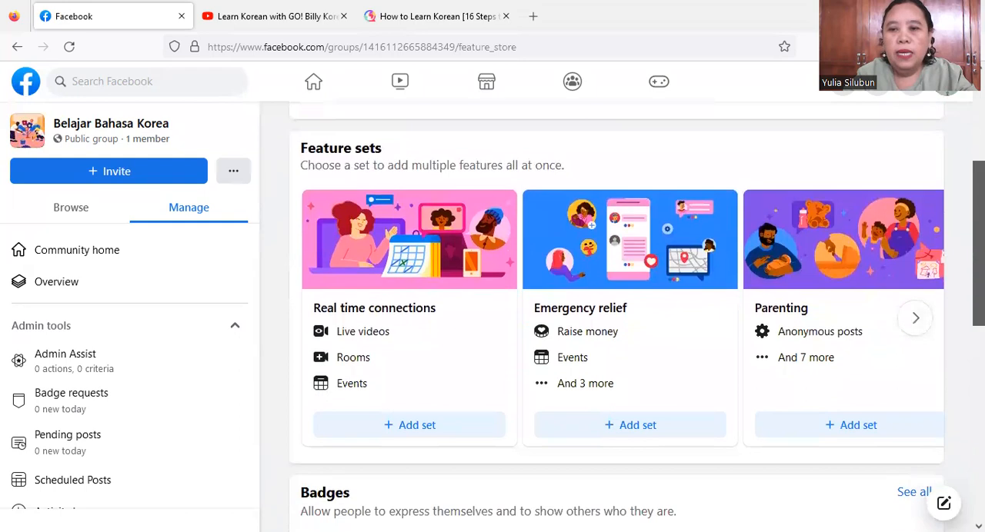
scroll(615, 319, "down", 3)
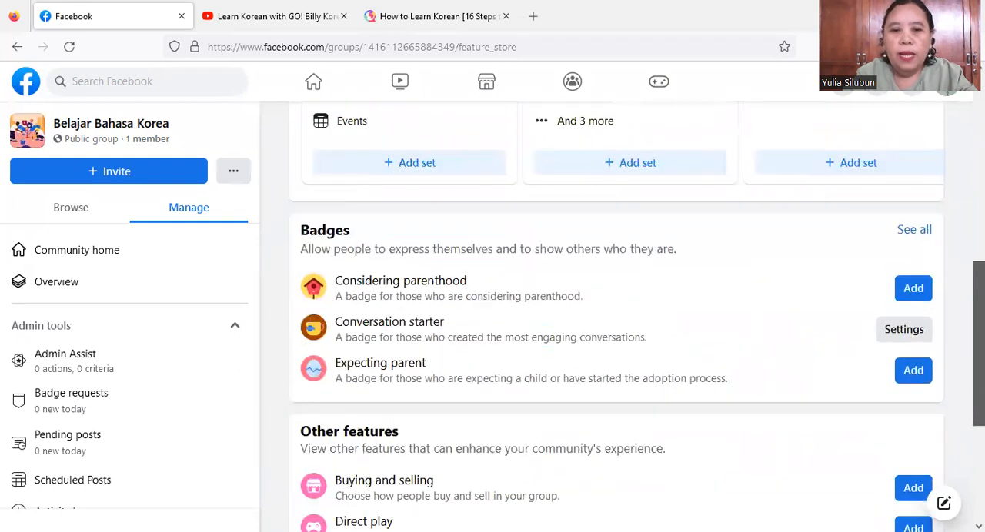
scroll(615, 319, "down", 3)
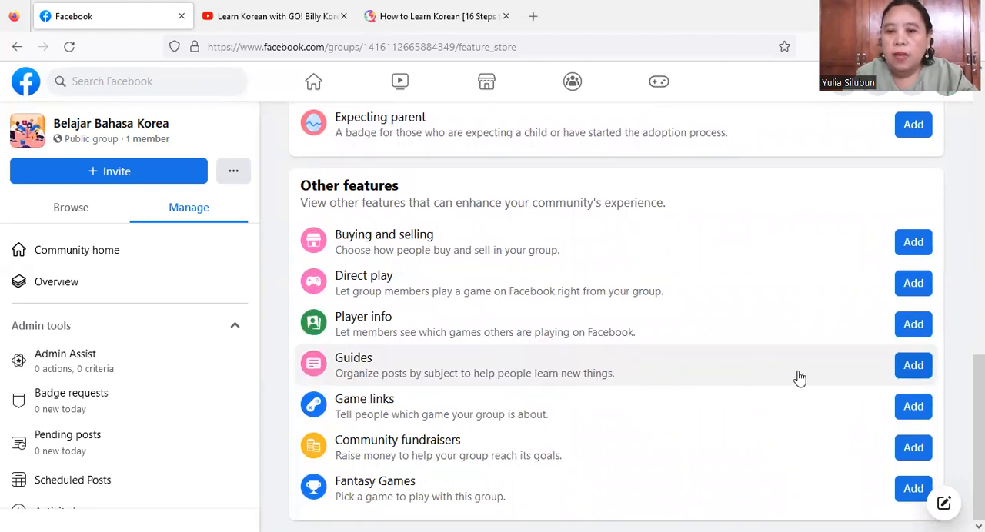
left_click(916, 371)
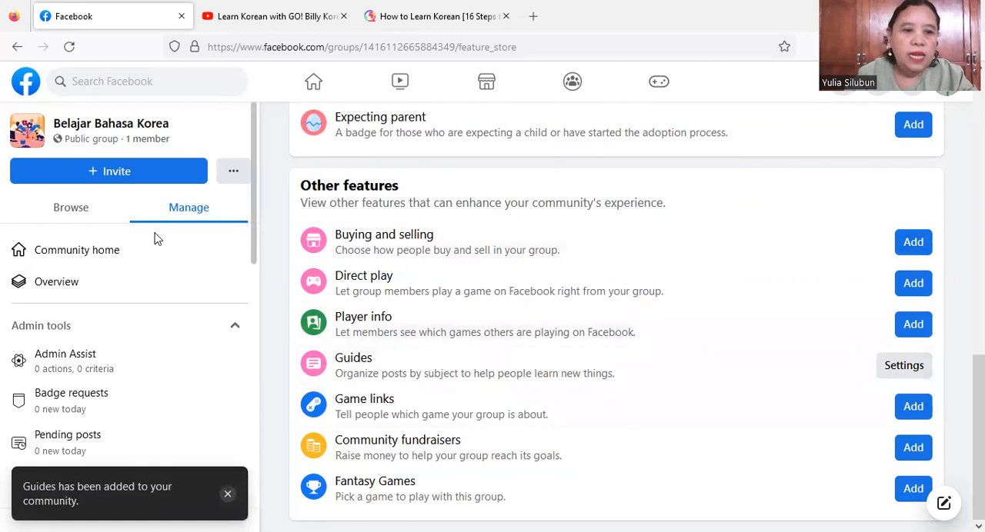
- Return to the community home and start a new guide in the group's Guides section
left_click(97, 257)
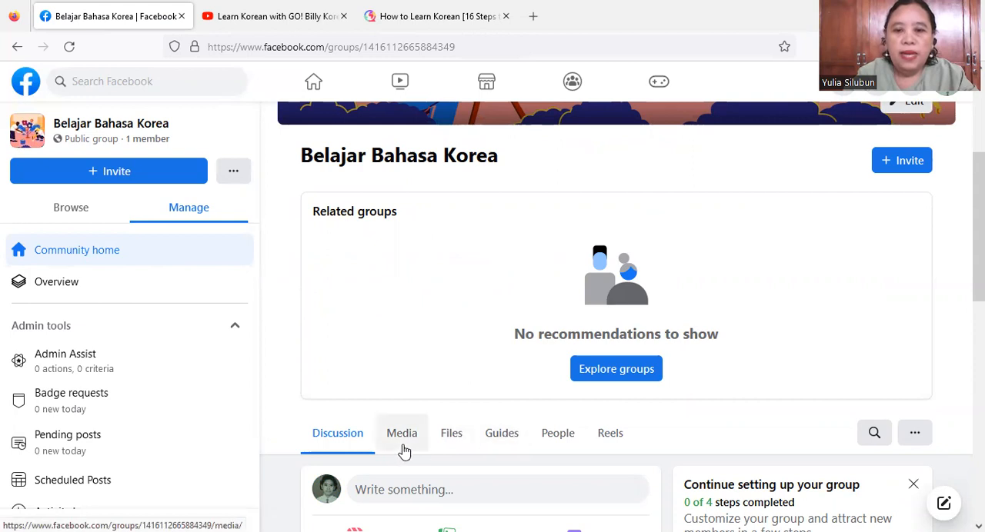
left_click(493, 438)
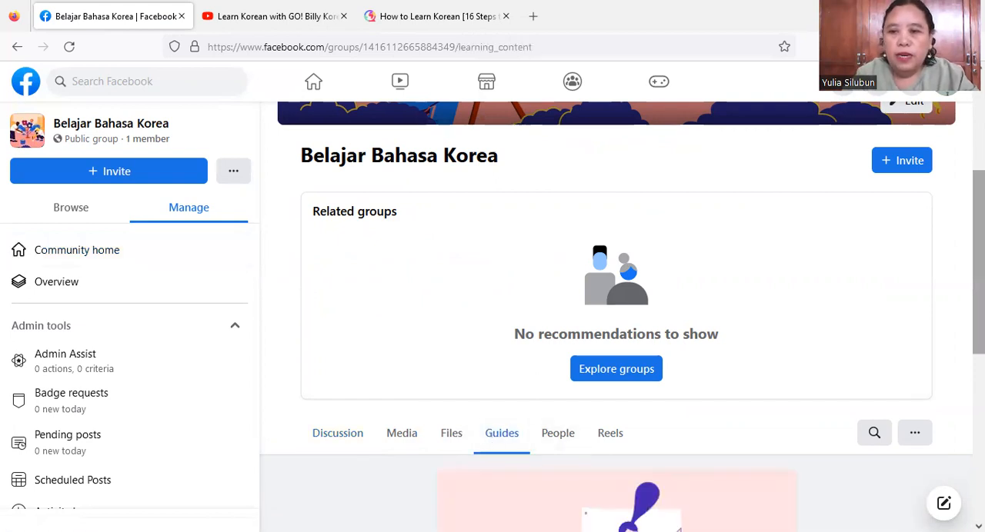
scroll(615, 316, "down", 3)
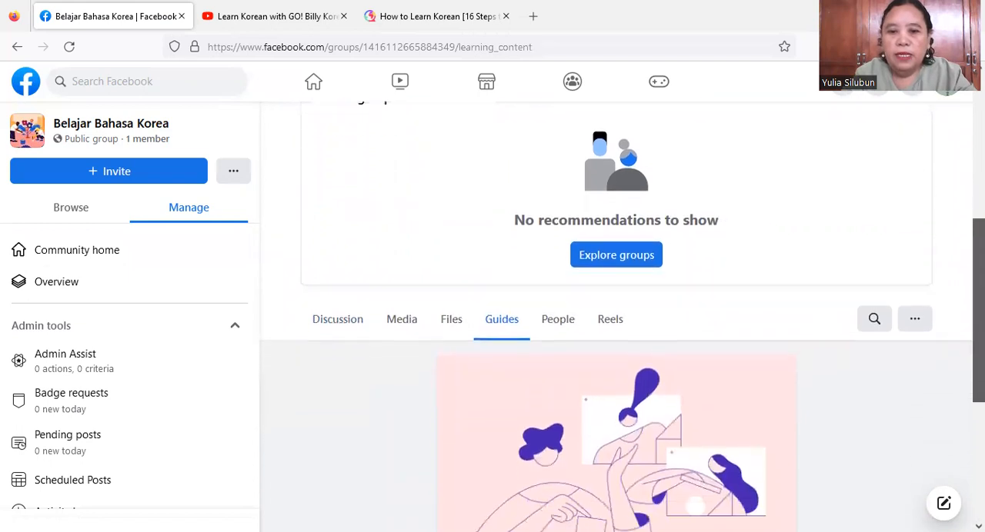
scroll(615, 316, "down", 3)
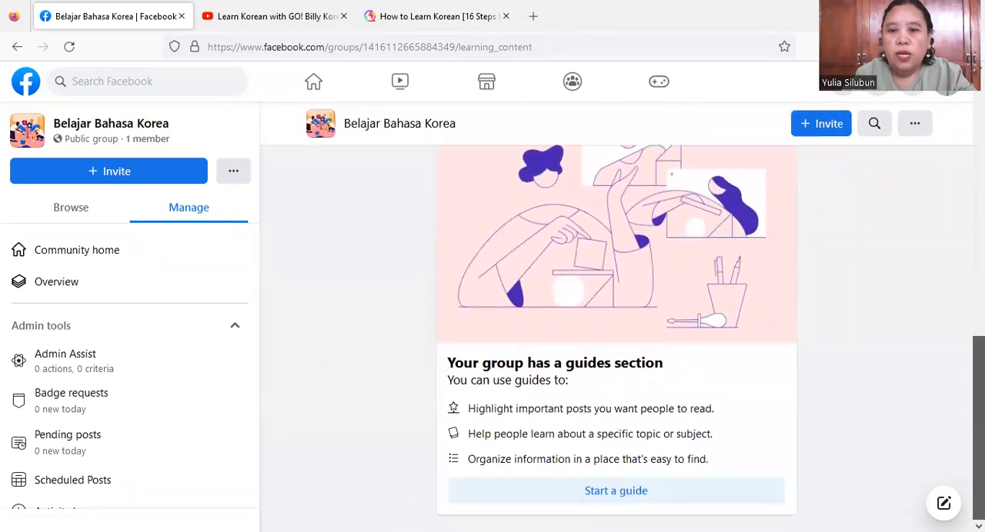
mouse_move(978, 428)
left_mouse_down()
mouse_move(979, 394)
mouse_move(978, 428)
left_mouse_up()
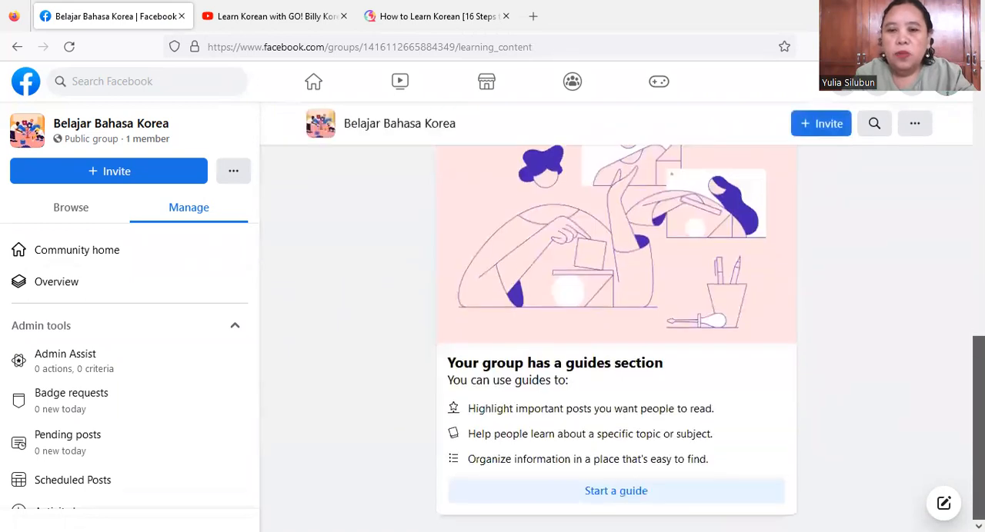
left_click(616, 496)
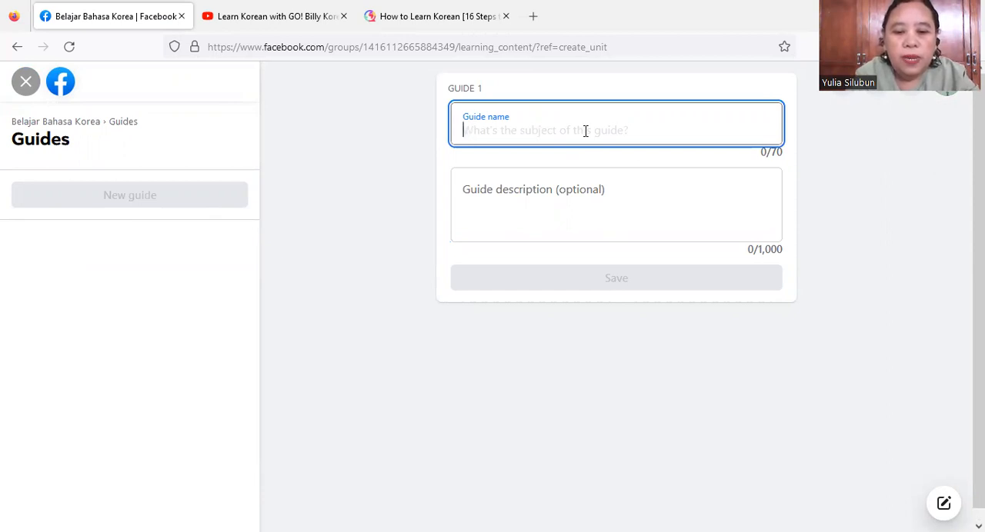
- Name the guide "Topik 1" and begin its description with "Kita akan mulai mengenal Bahasa Korea."
type("Topik")
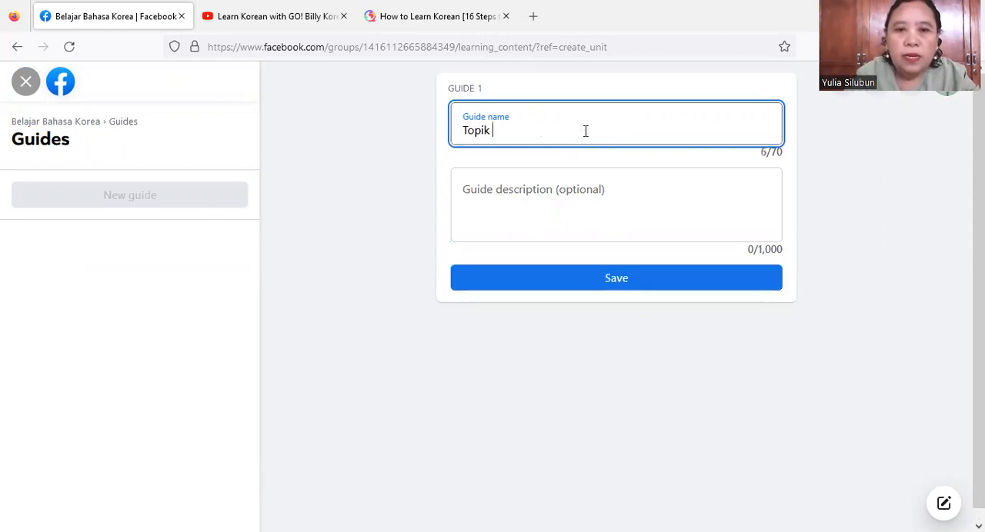
type(" 1")
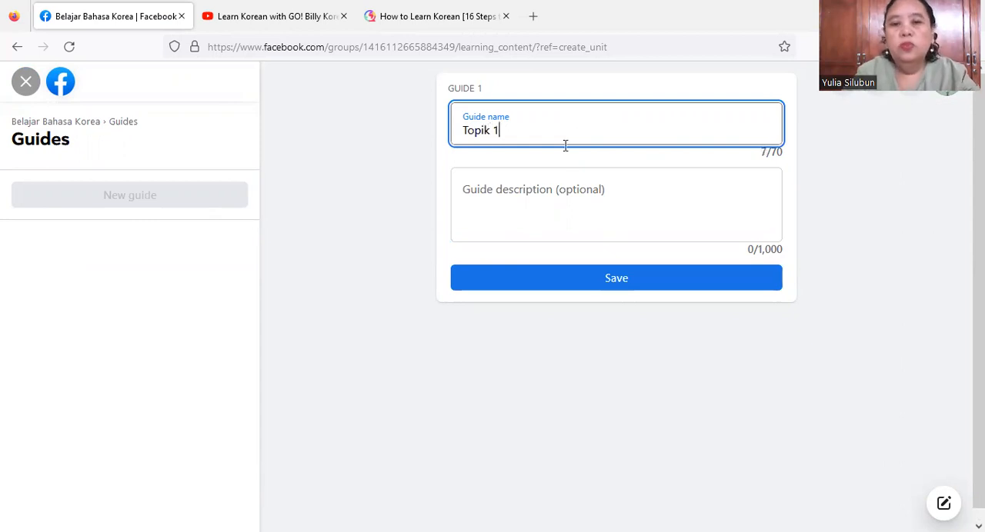
left_click(528, 189)
type("Kita akan mulai mengenal")
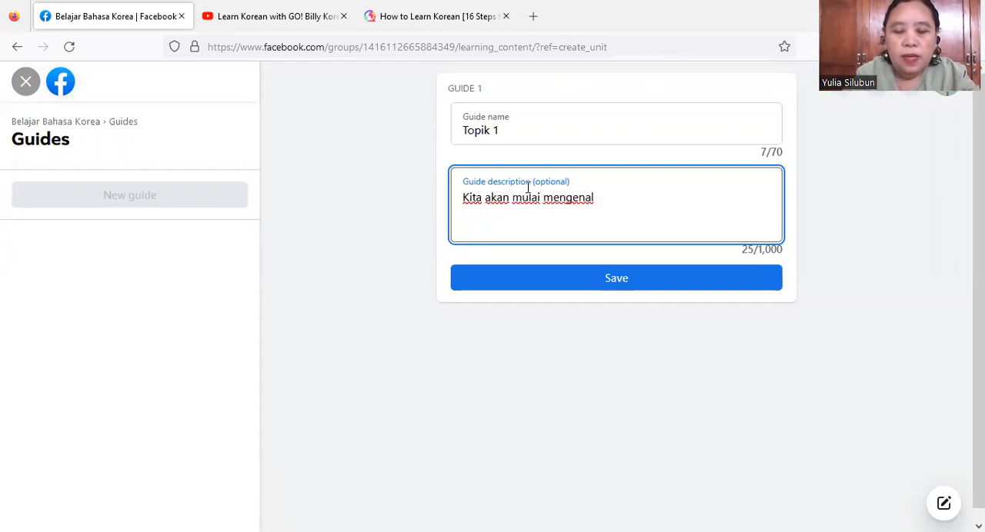
type(" Bahasa ")
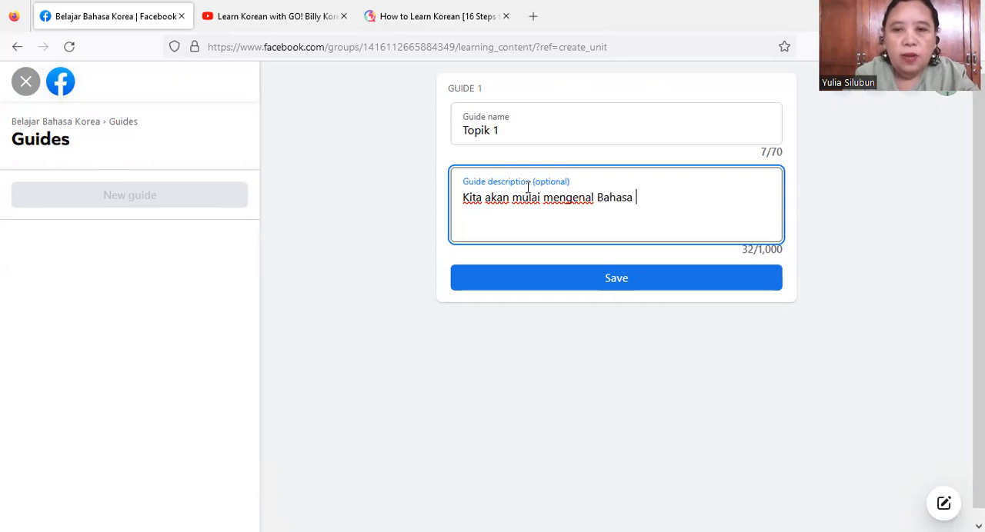
type("Korea.")
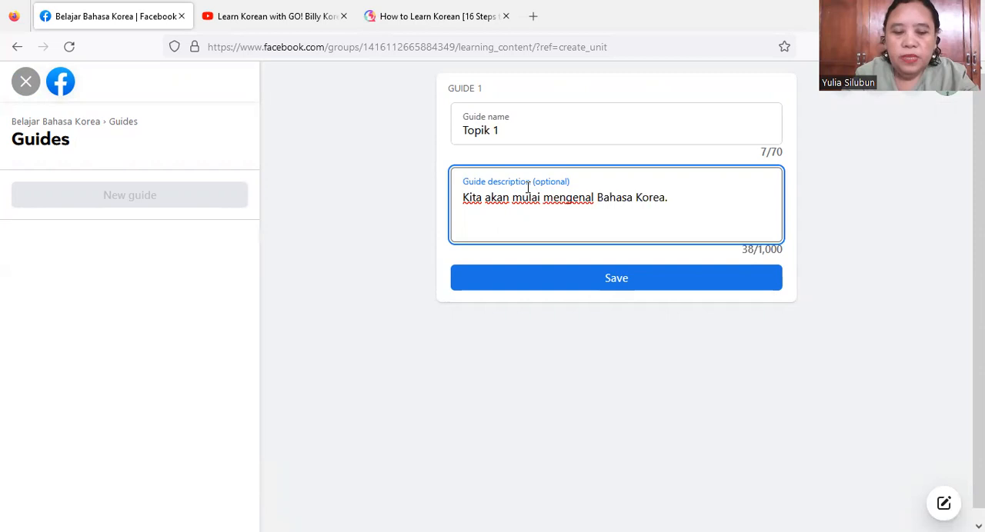
type(" Simak be")
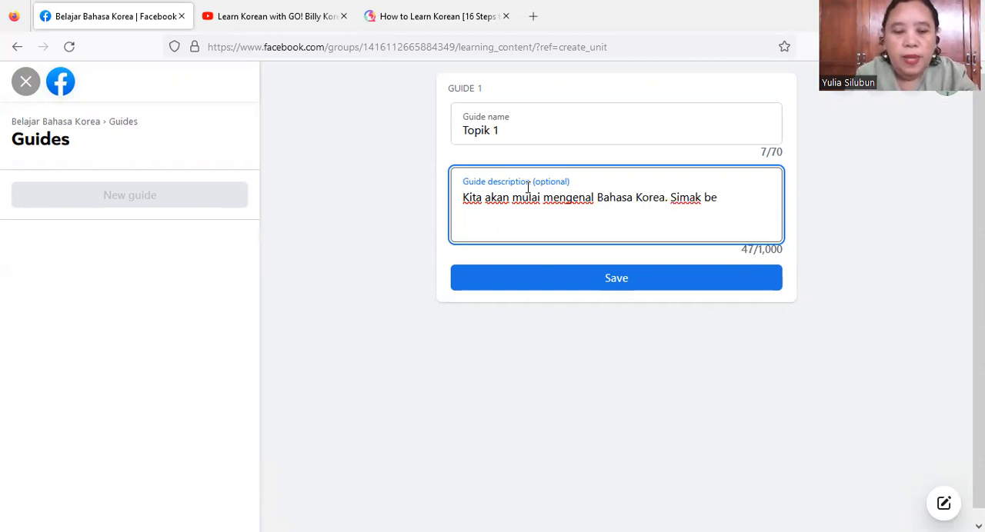
type("berapa postingan ")
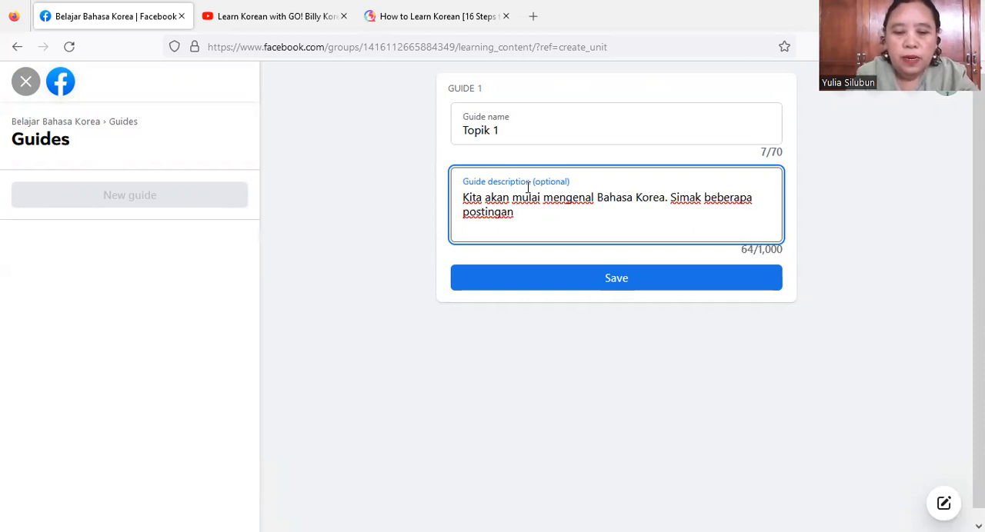
type("dalam guid")
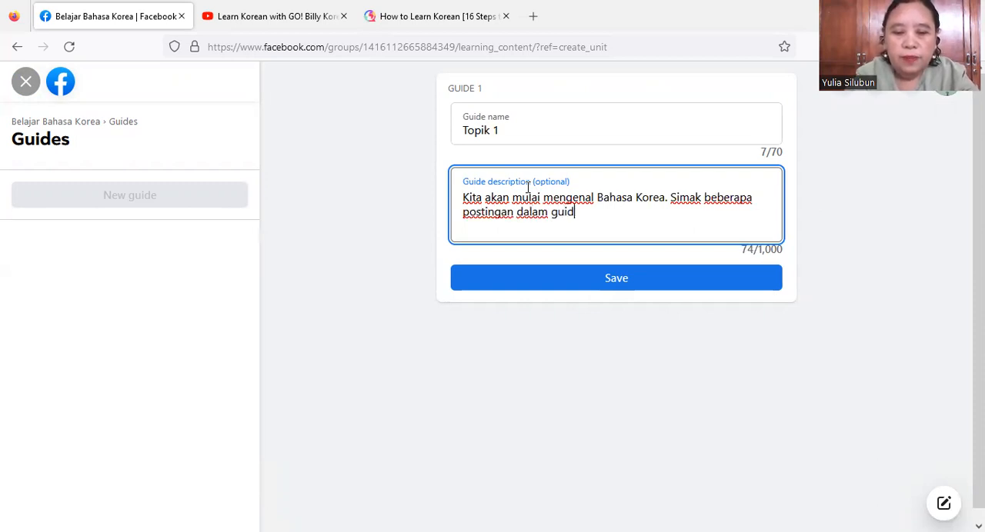
type("e ini.")
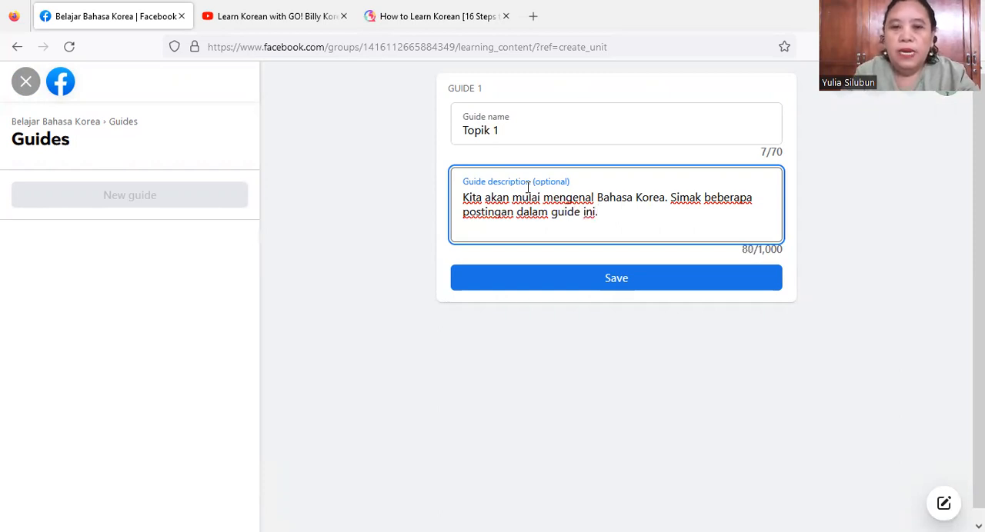
- Complete the guide description with "Simak beberapa postingan dalam guide ini." and save the guide
left_click(580, 281)
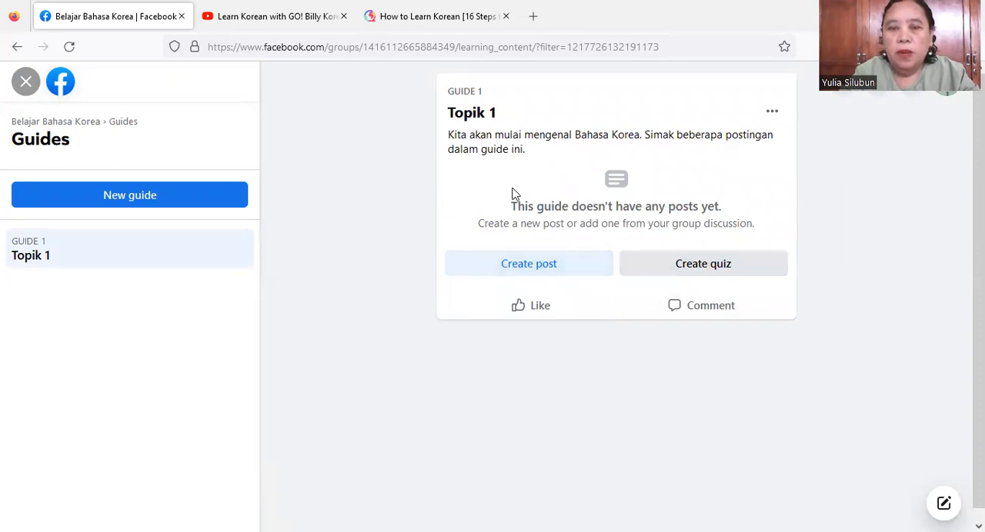
- Create a new post in the Topik 1 guide and title it "Pengenalan Bahasa Korea"
left_click(513, 274)
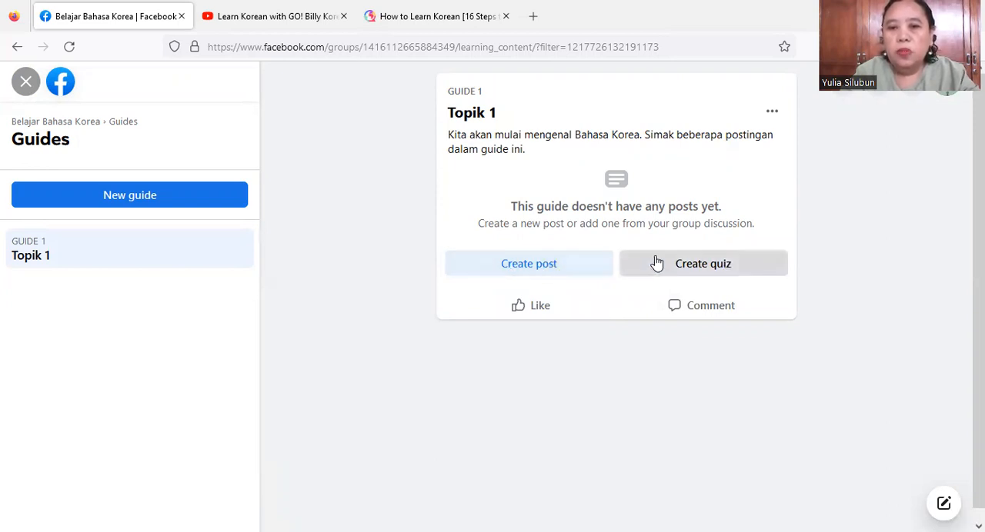
left_click(544, 273)
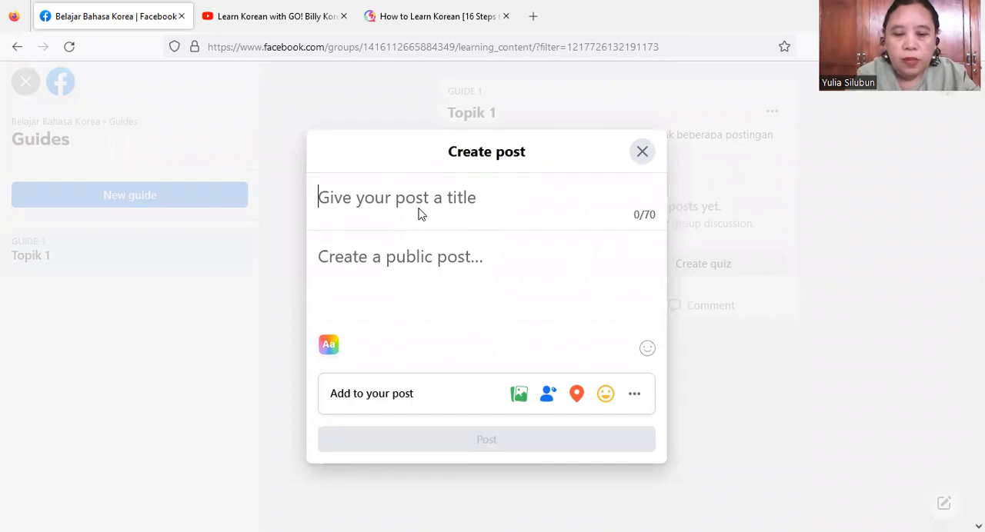
type("Intr")
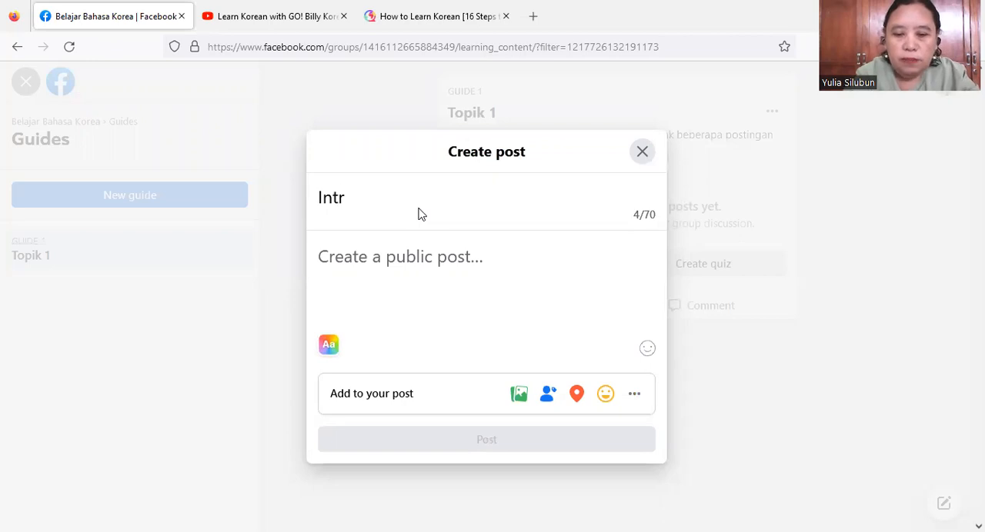
key("BackSpace")
key("BackSpace")
key("BackSpace")
key("BackSpace")
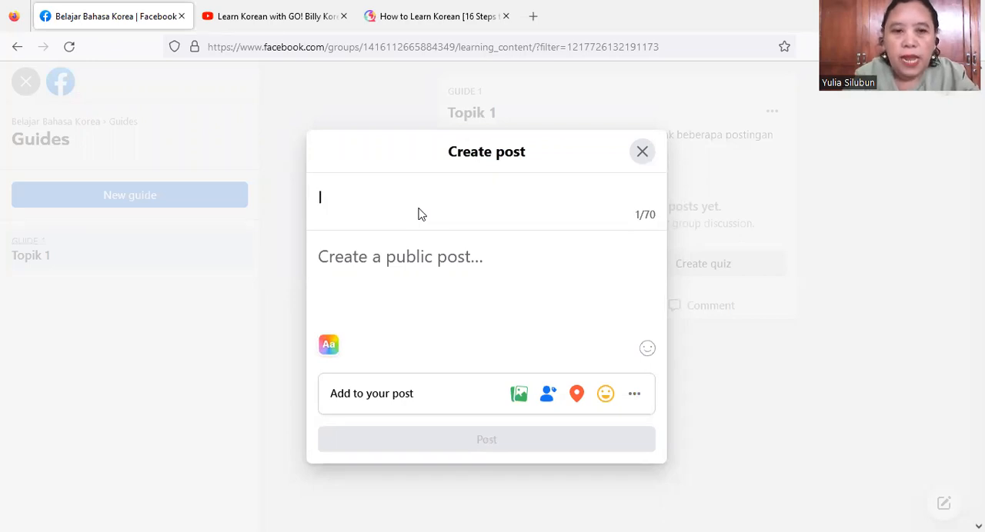
type("Penge")
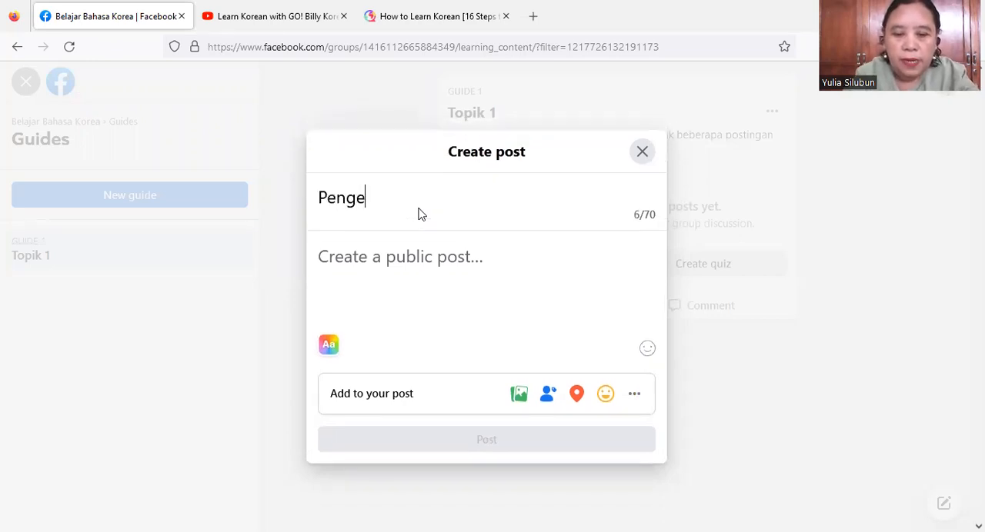
type("nalan ke")
key("BackSpace")
key("BackSpace")
key("BackSpace")
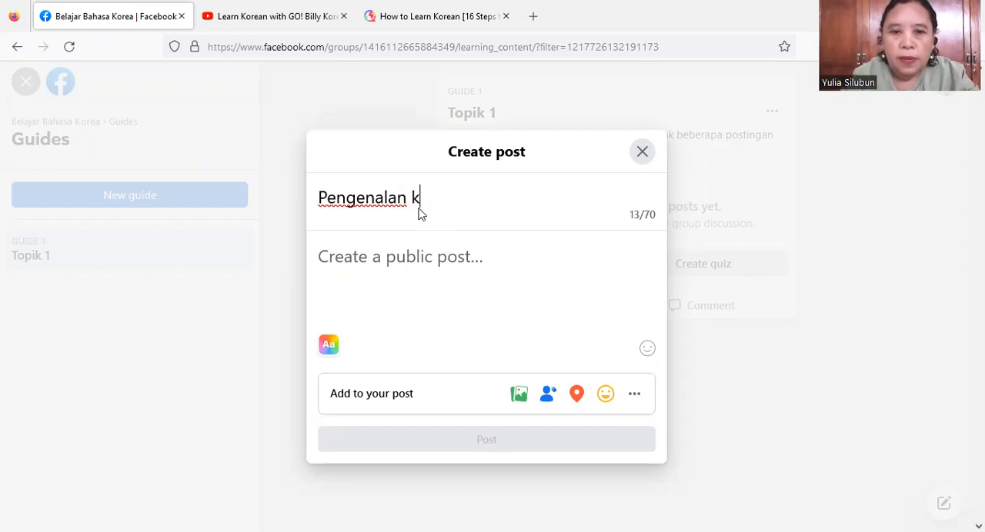
type("Baha sa")
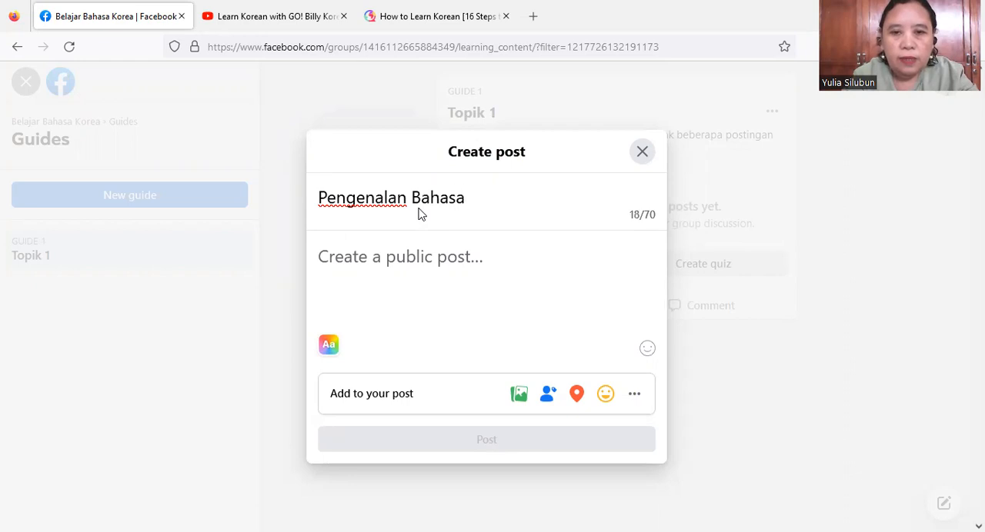
type(" Korea")
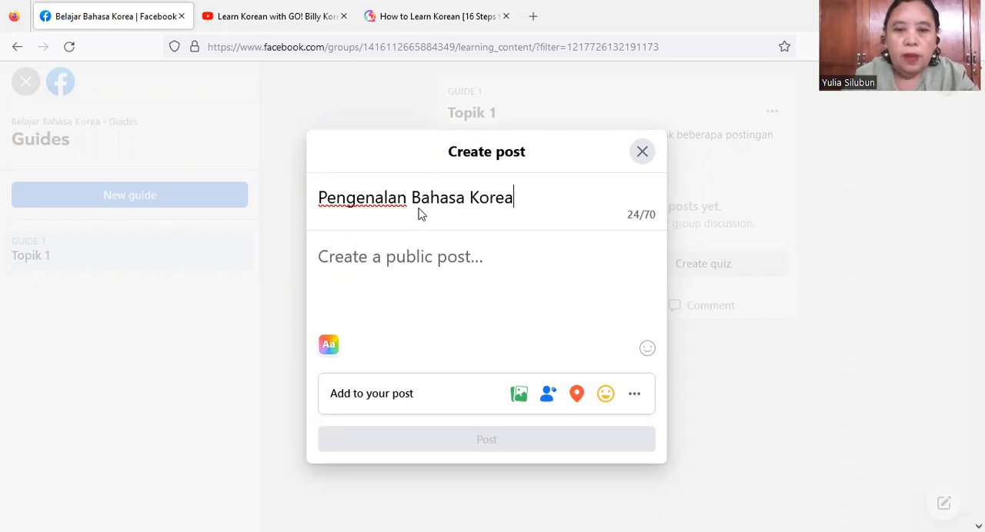
- Add a photo/video attachment area to the post and enter "Mari belajar Hangul" as its text
left_click(417, 257)
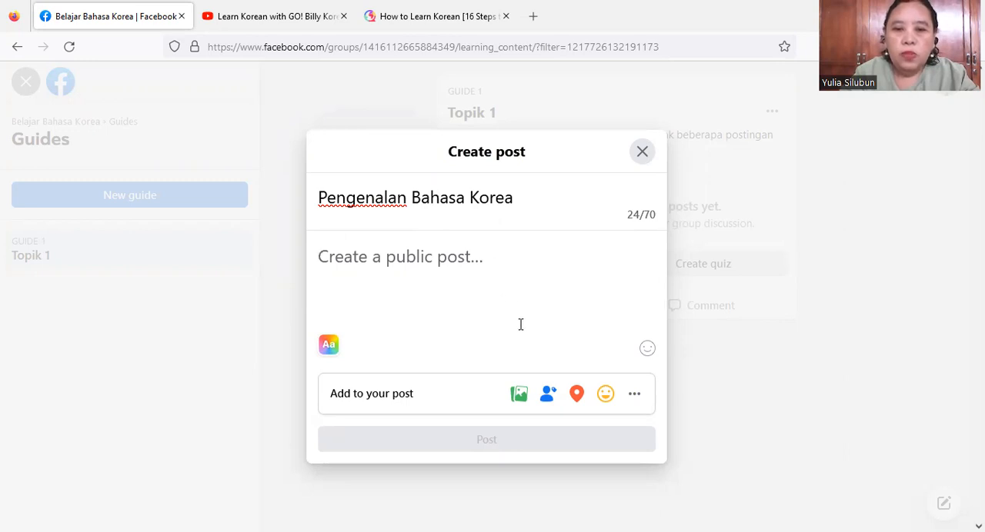
left_click(635, 396)
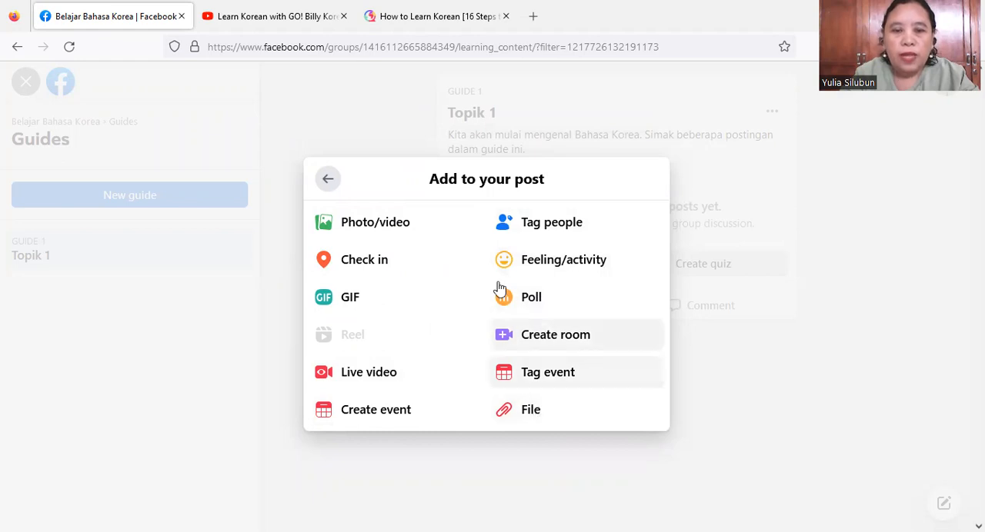
left_click(377, 233)
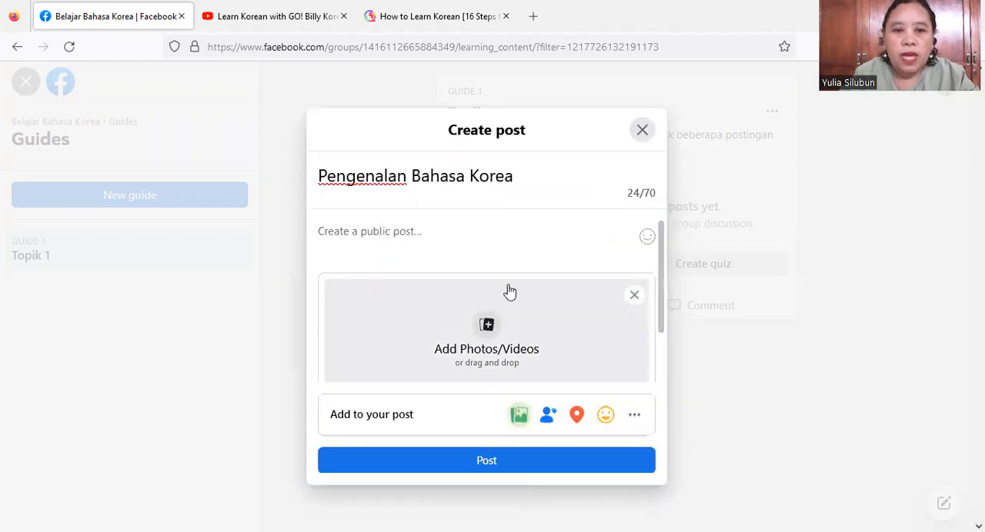
left_click(480, 234)
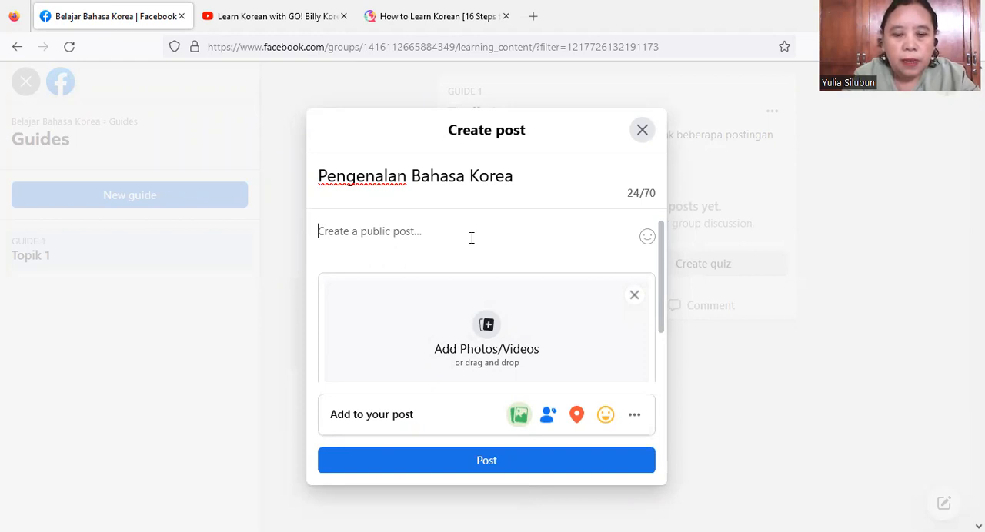
type("Mari belajar")
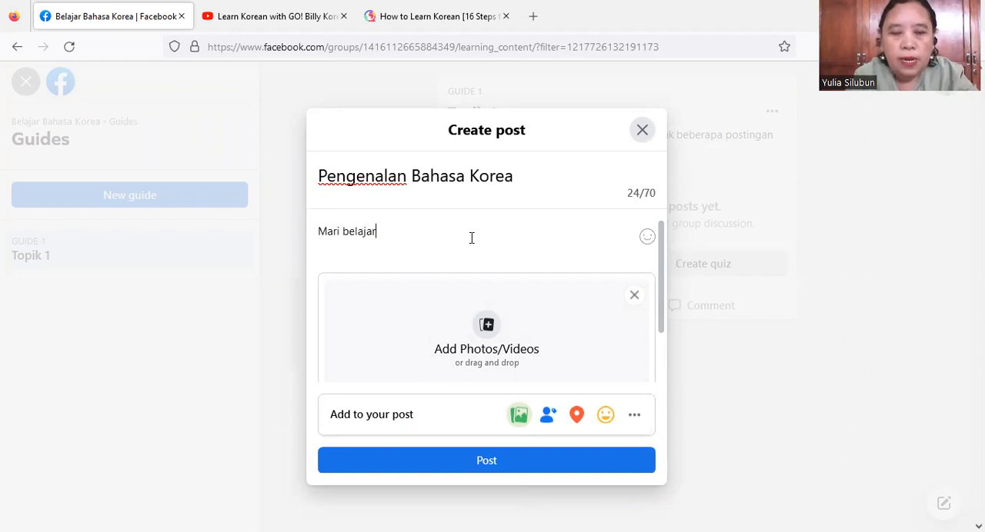
type(" Hangul")
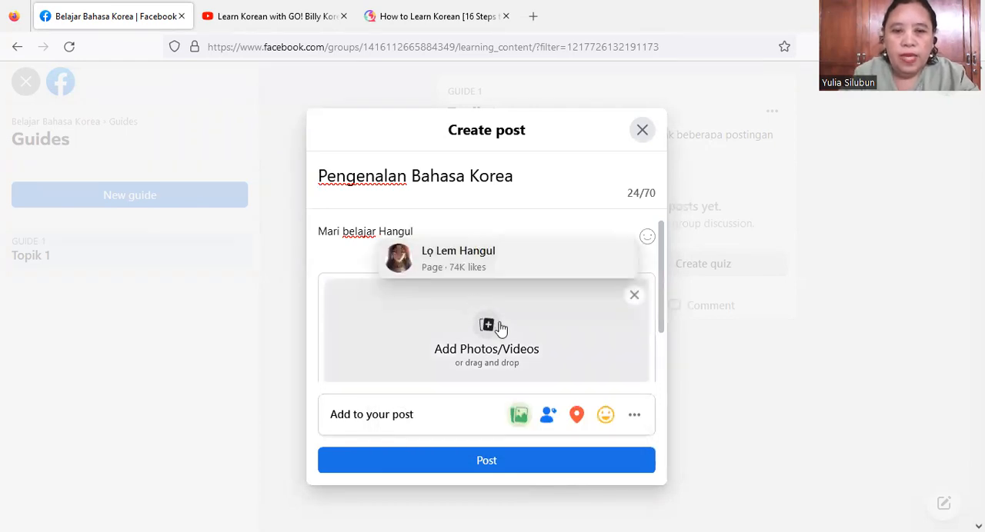
- Attach the Hangul Chart image from the Downloads folder and publish the post to the guide
left_click(500, 325)
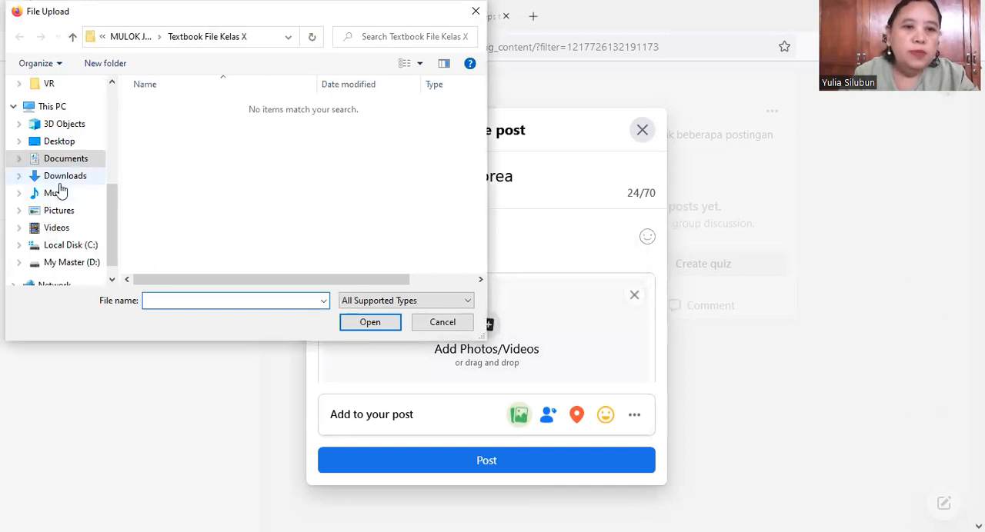
left_click(65, 179)
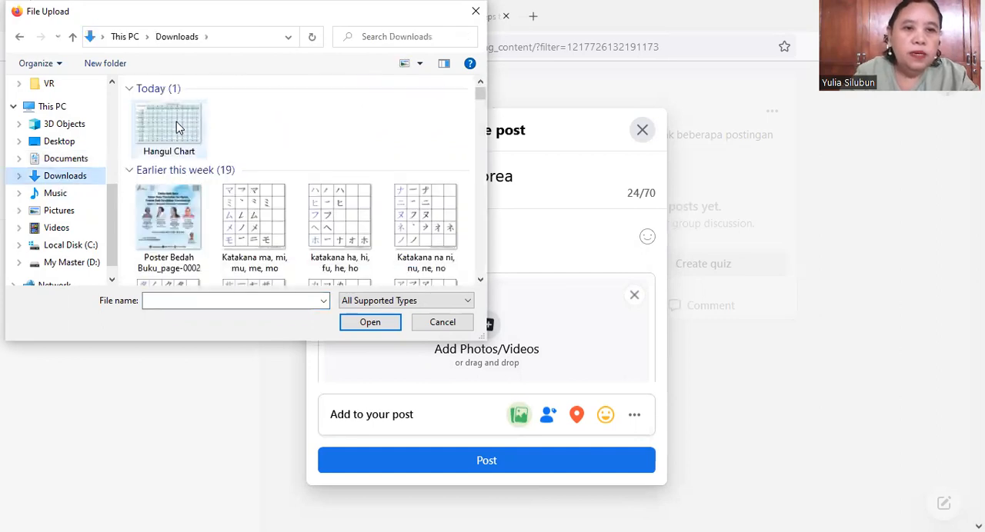
left_click(176, 121)
left_click(362, 324)
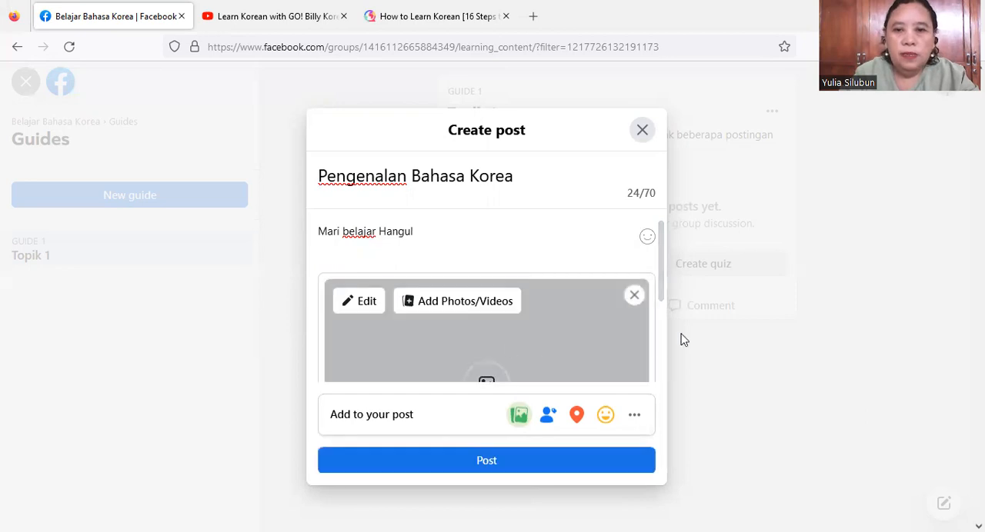
mouse_move(659, 301)
left_mouse_down()
mouse_move(659, 341)
mouse_move(656, 301)
left_mouse_up()
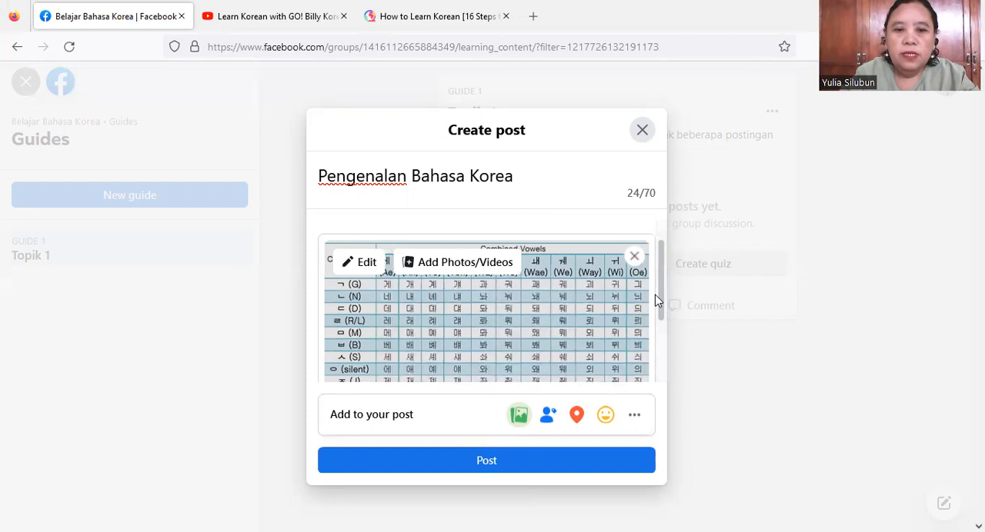
left_click(495, 465)
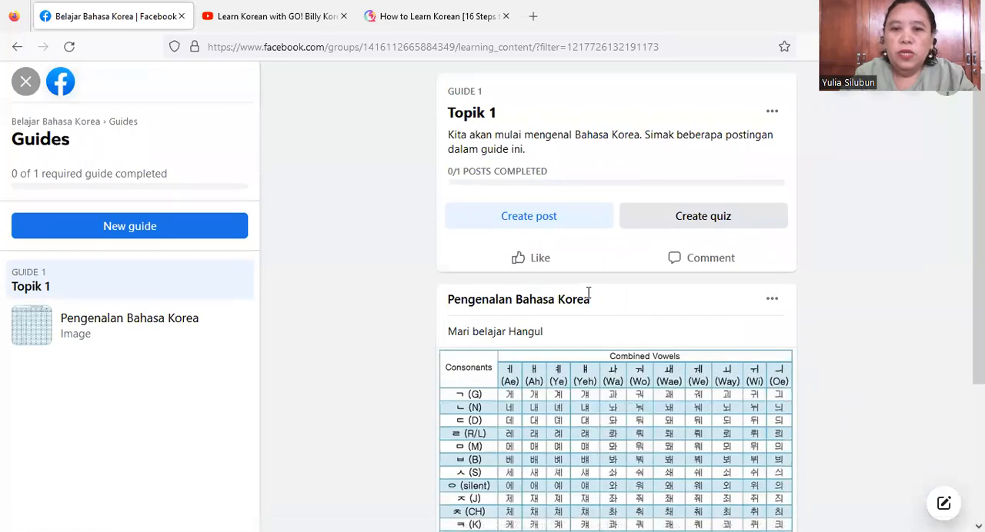
- Edit the "Pengenalan Bahasa Korea" post and number its title with the prefix "1."
left_click(771, 301)
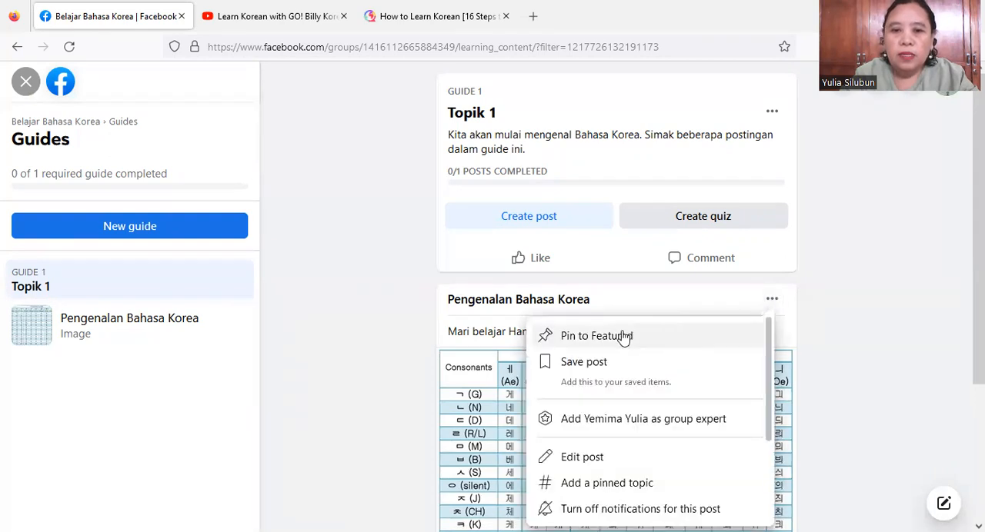
left_click(586, 459)
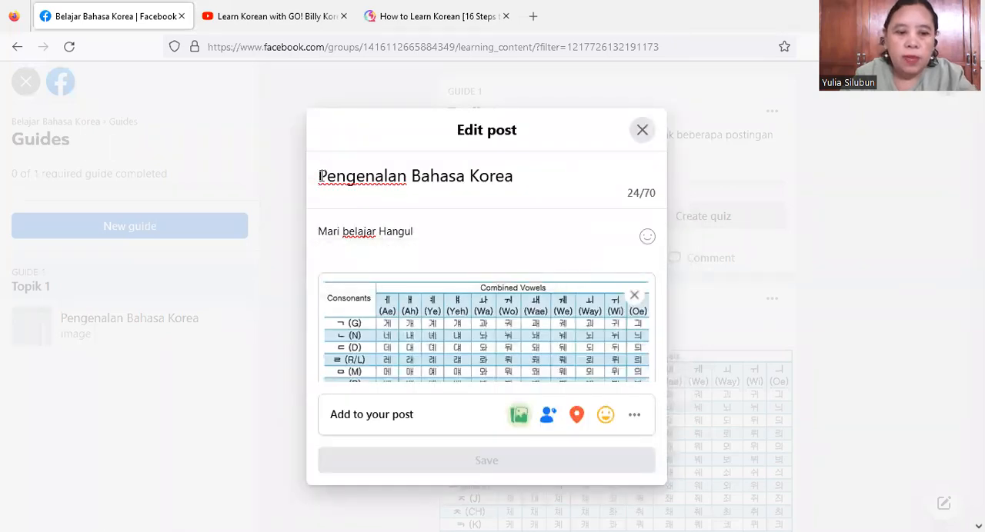
left_click(321, 175)
type("1.")
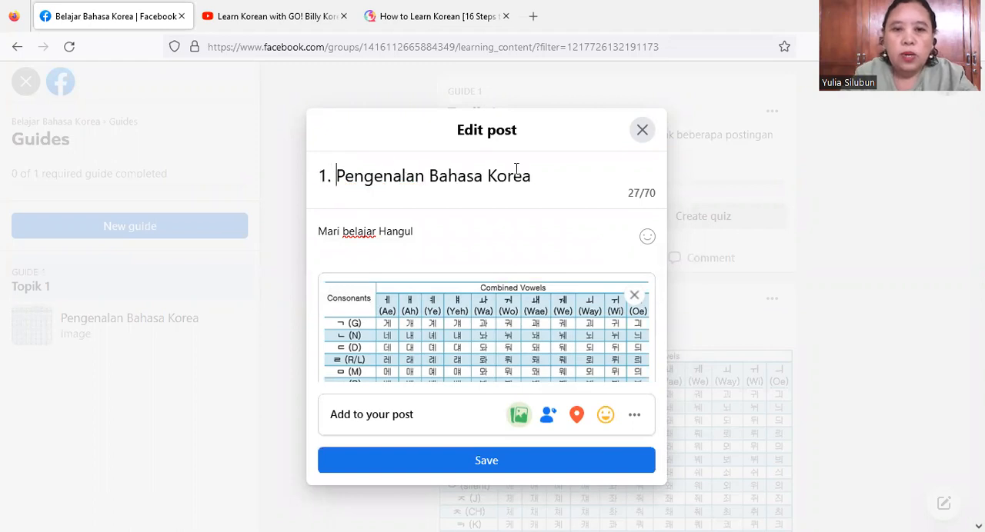
- Replace the rest of the post title with "Belajar Hangul" after the number and save the post
key("BackSpace")
key("BackSpace")
key("BackSpace")
key("BackSpace")
key("BackSpace")
key("BackSpace")
key("BackSpace")
key("BackSpace")
key("BackSpace")
key("BackSpace")
key("BackSpace")
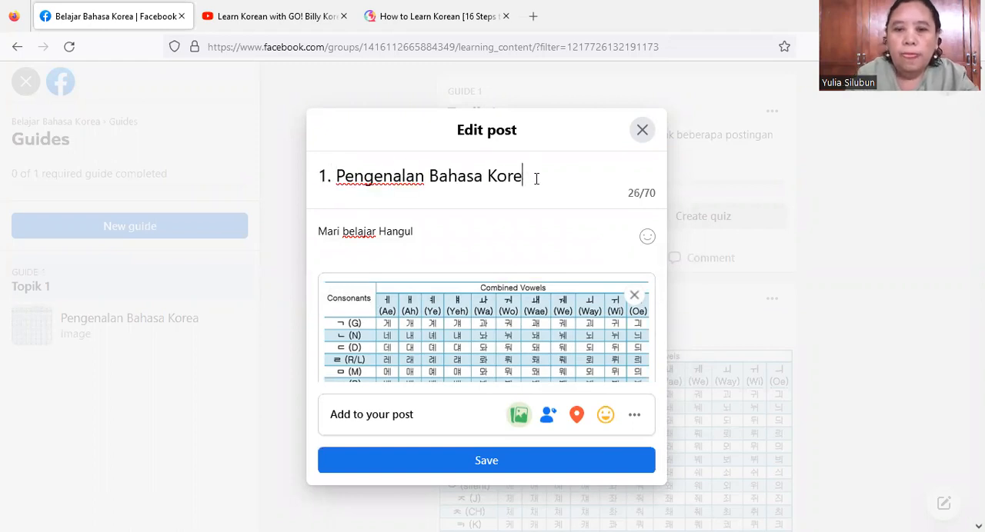
key("BackSpace")
key("BackSpace")
key("BackSpace")
key("BackSpace")
key("BackSpace")
key("BackSpace")
key("BackSpace")
key("BackSpace")
key("BackSpace")
key("BackSpace")
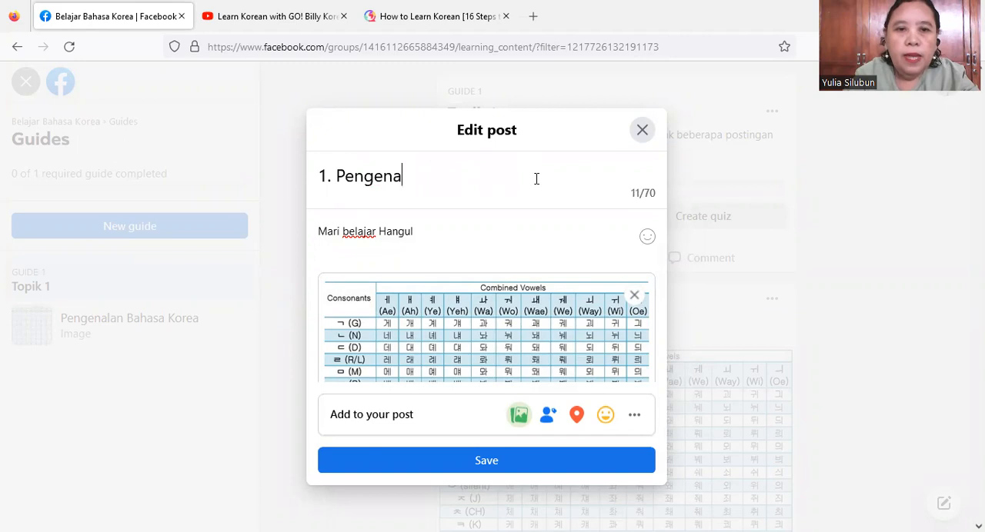
type("Belajar ")
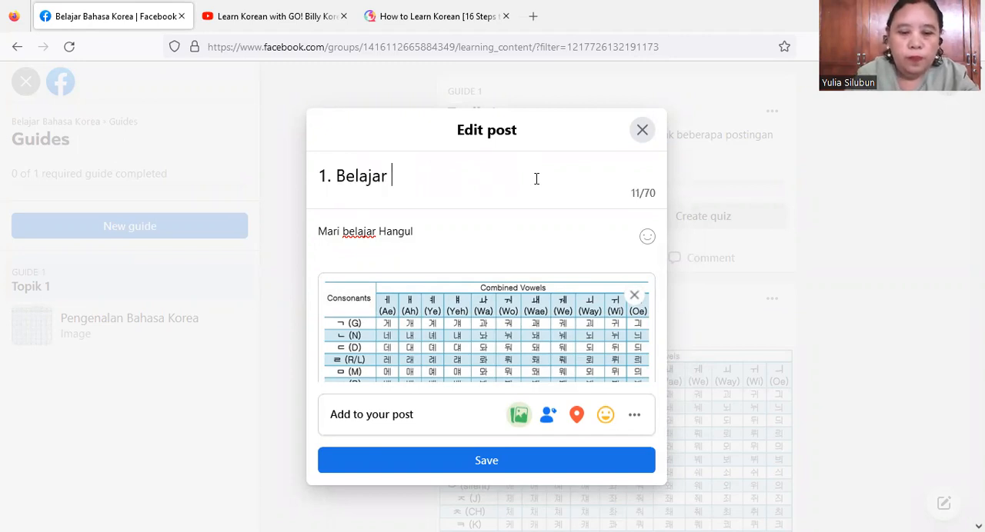
type("Hangul")
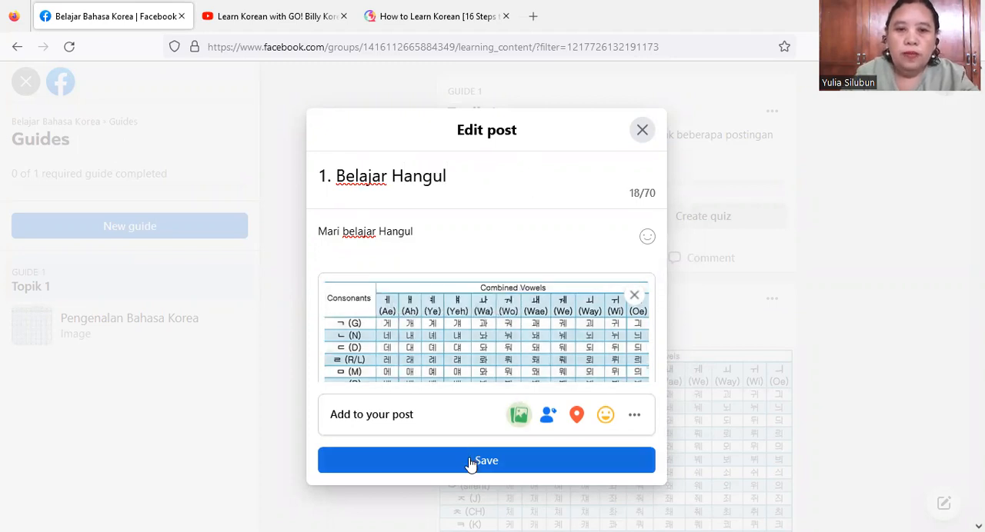
left_click(471, 461)
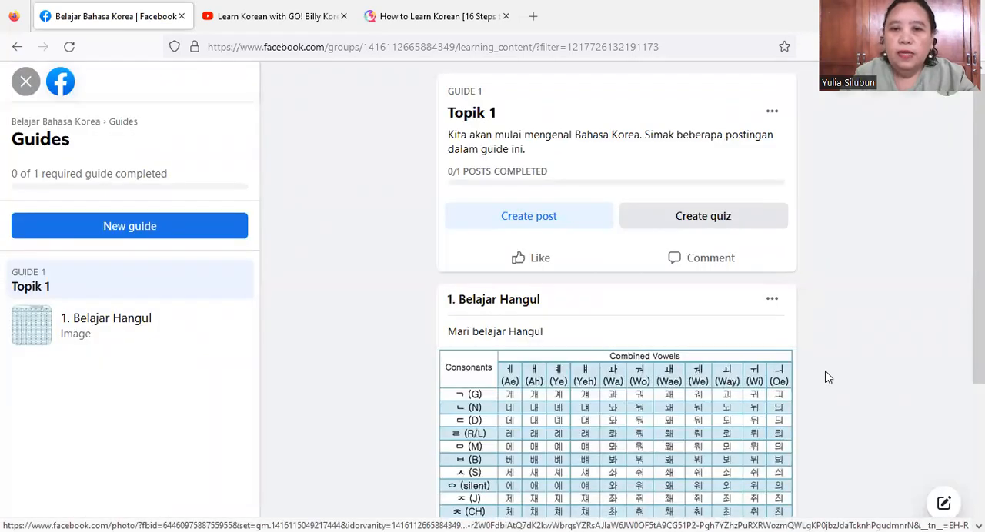
- Create a second post in the Topik 1 guide and title it "2. Pengenalan Bahasa Korea"
left_click(564, 225)
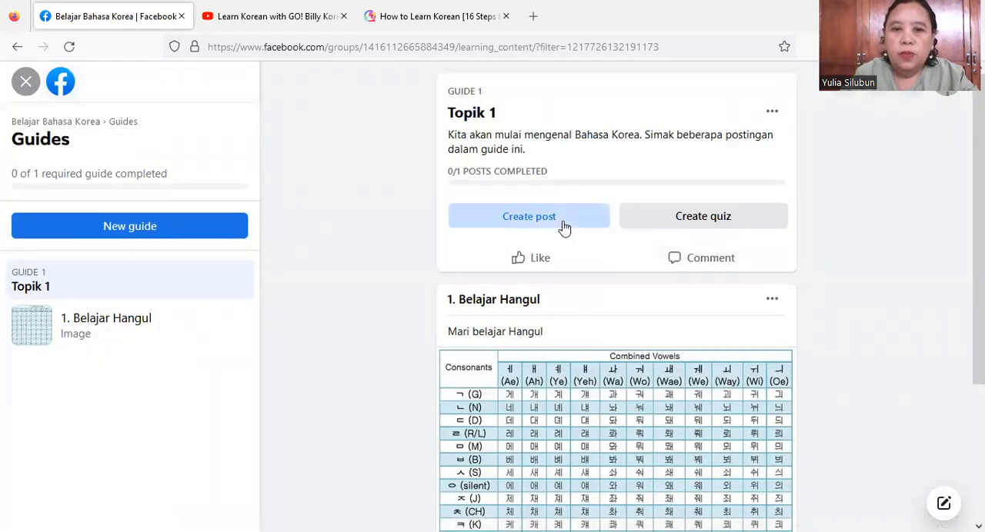
type("1")
key("BackSpace")
type("2.")
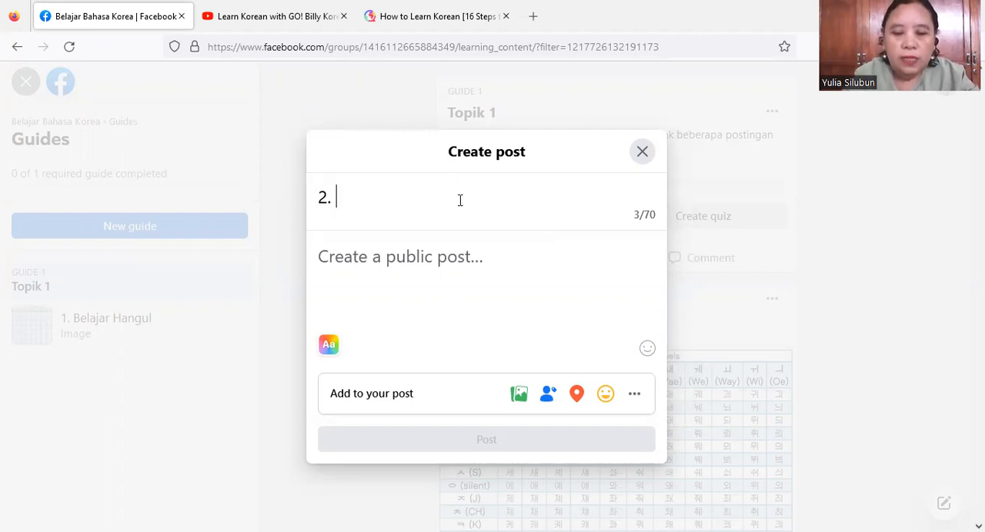
type("Pengena")
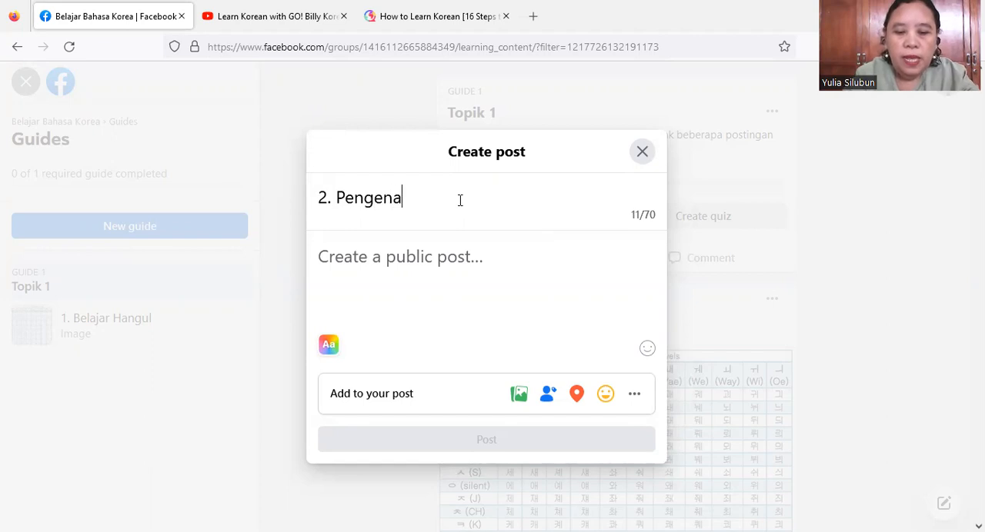
type("lan Bahasa ")
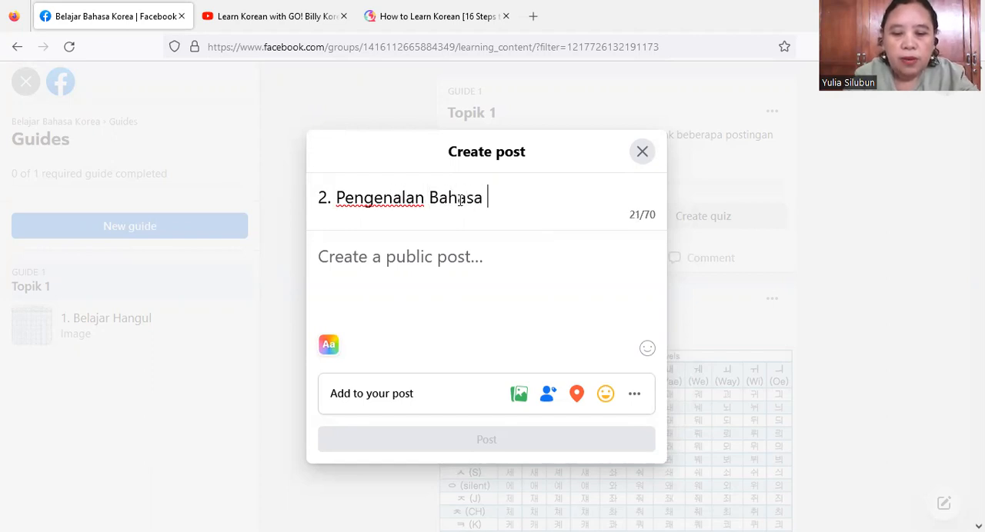
type("Korea")
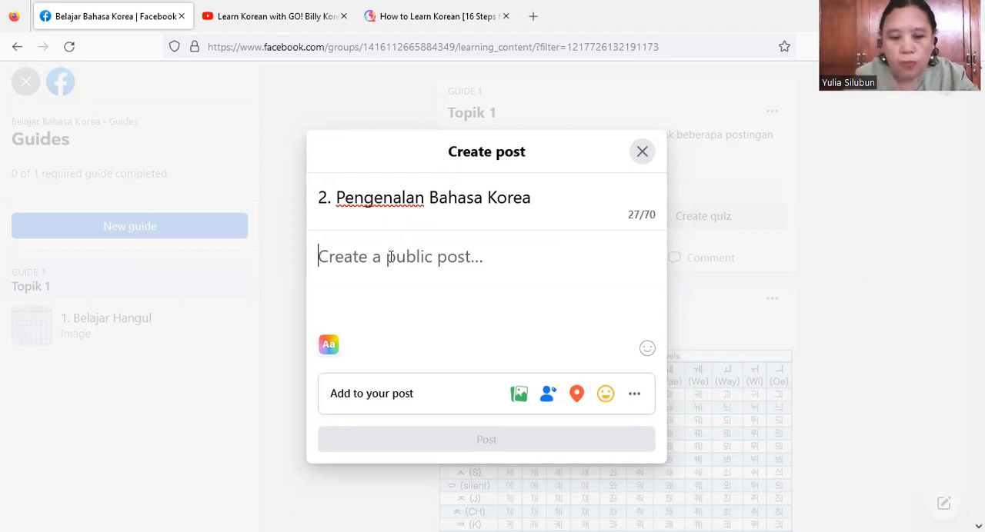
- Enter "Simak video berikut ini :" as the post's text, followed by a new line
type("Simak video berikut ini")
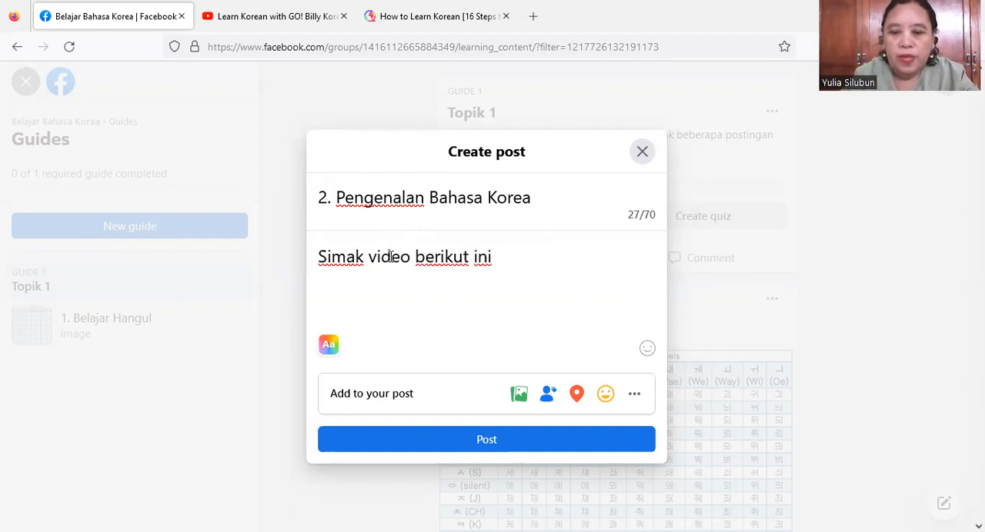
type(" :")
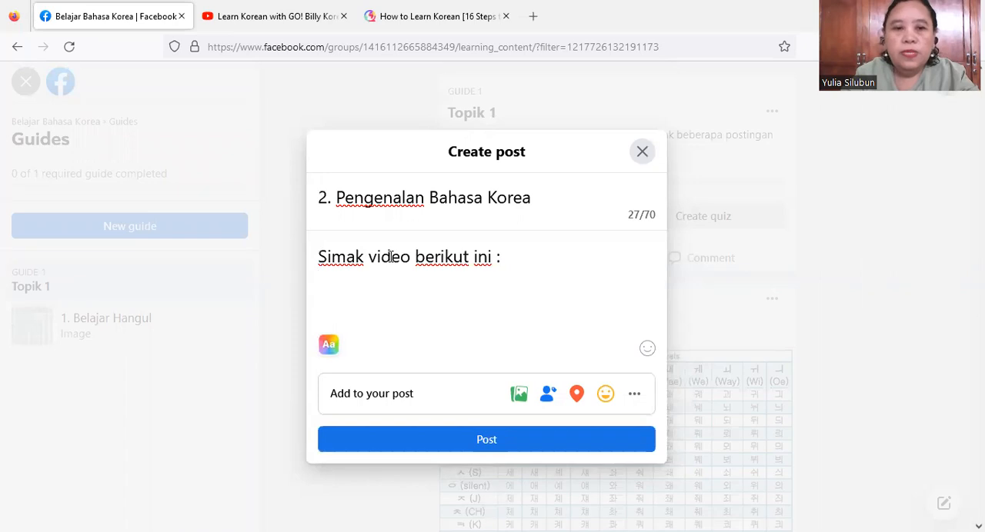
key("Return")
- Switch to YouTube, open and pause the "Billy Go's Beginner Korean Course | #1: Course Introduction" video, and copy its share link
left_click(284, 23)
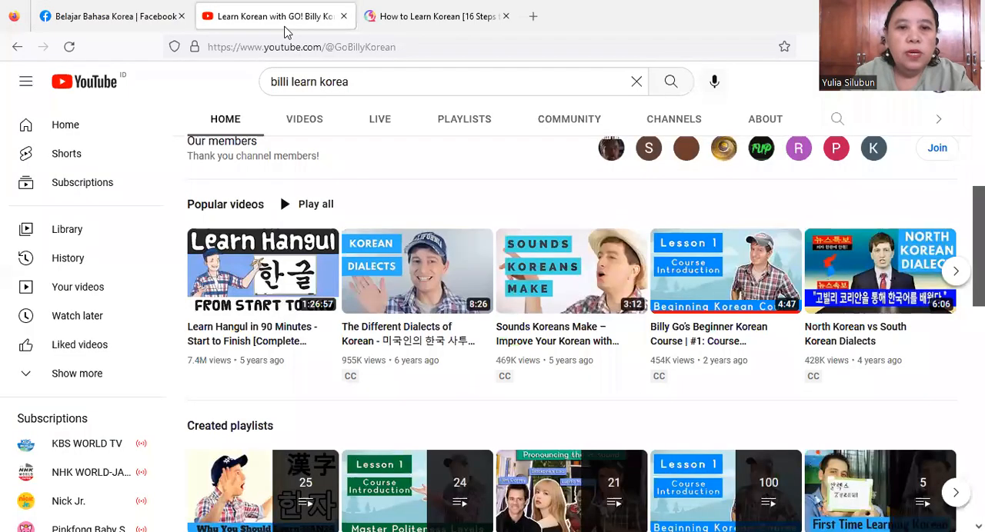
left_click(681, 299)
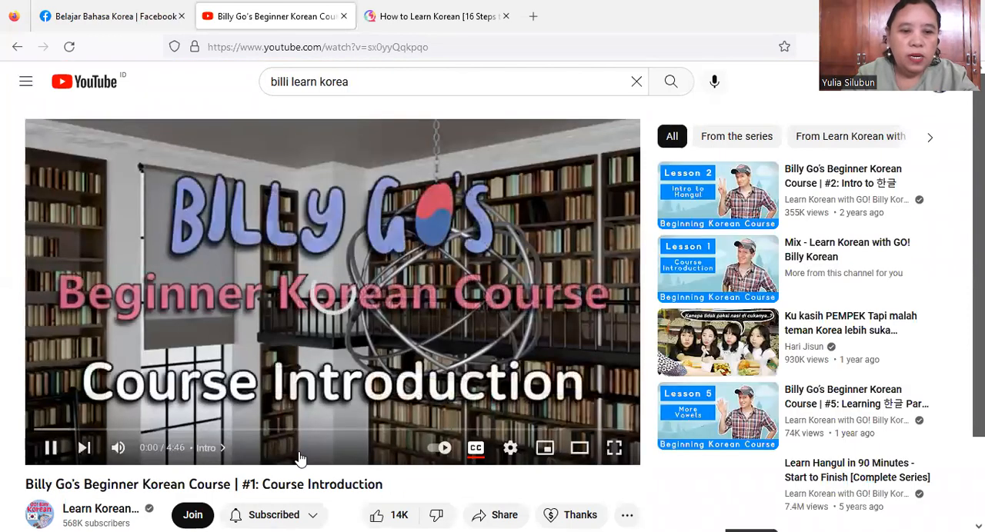
left_click(118, 448)
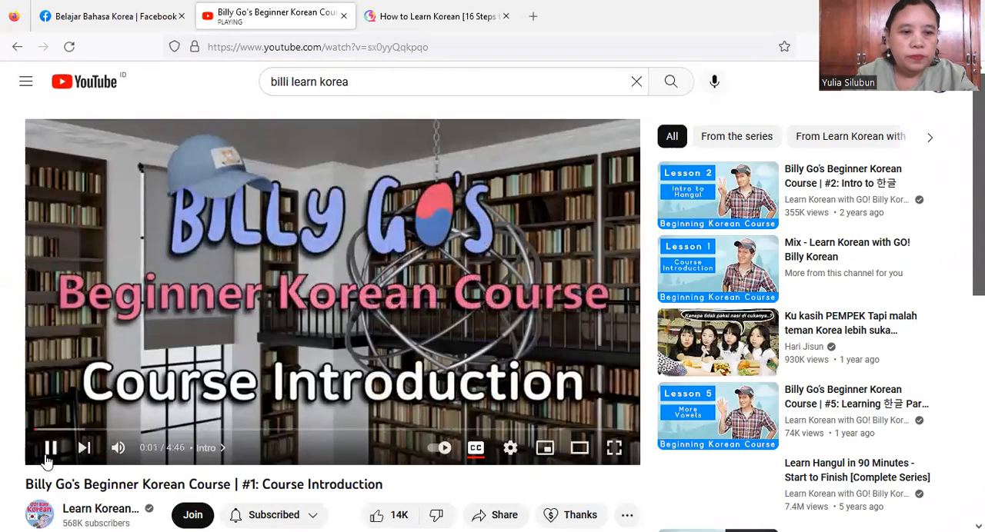
left_click(48, 456)
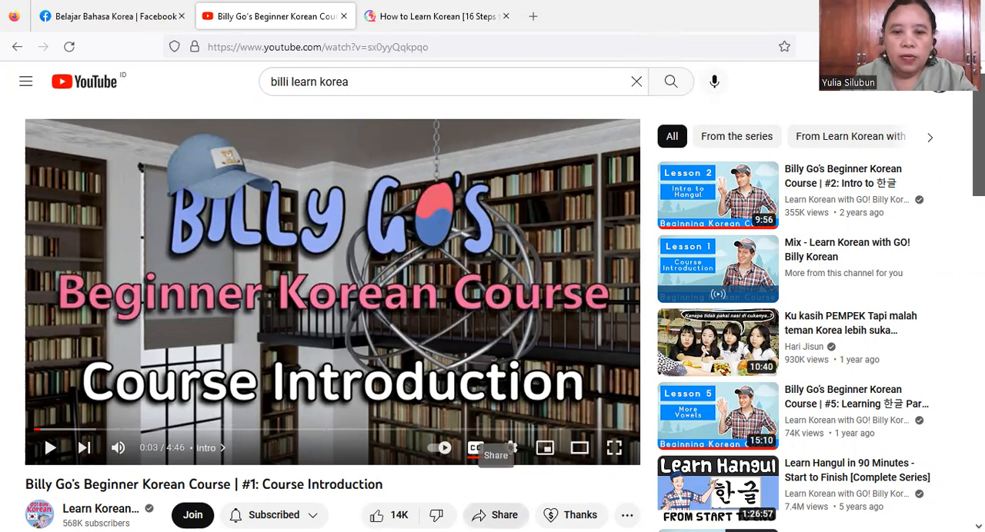
left_click(497, 515)
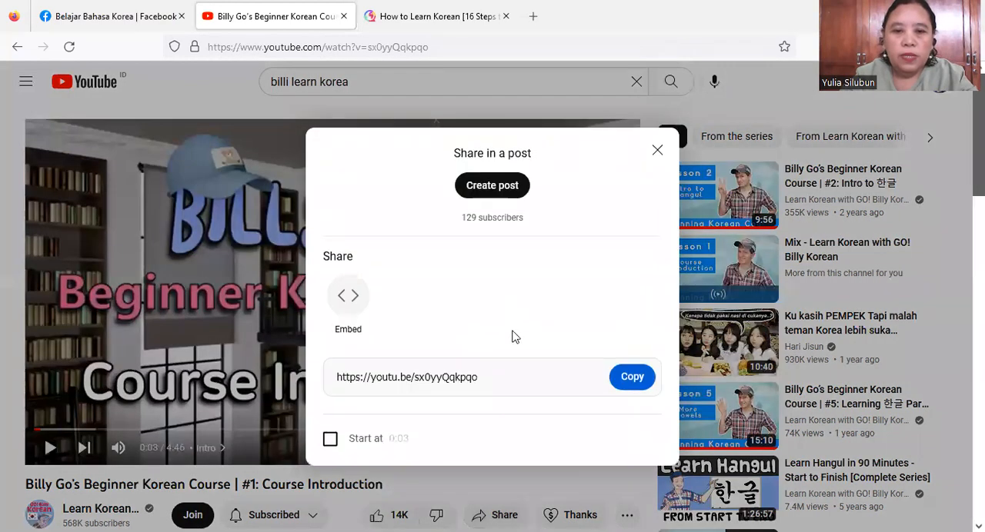
left_click(632, 377)
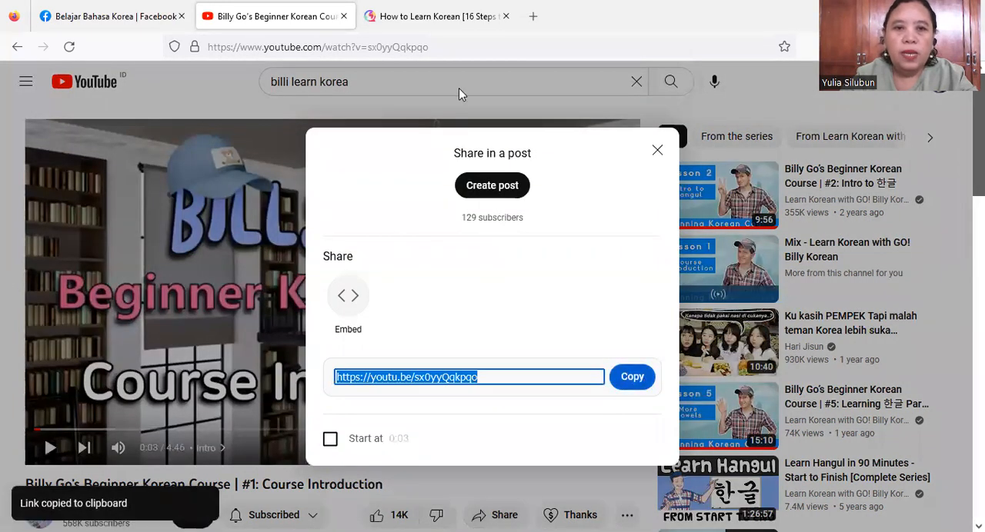
- Return to the Facebook post, paste the video link under the text and publish the post to the guide
left_click(130, 22)
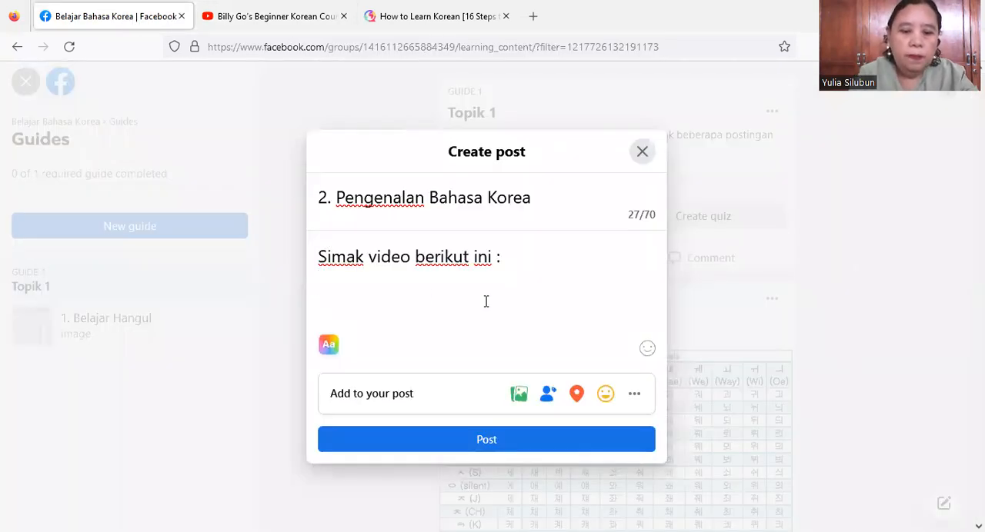
key("ctrl+v")
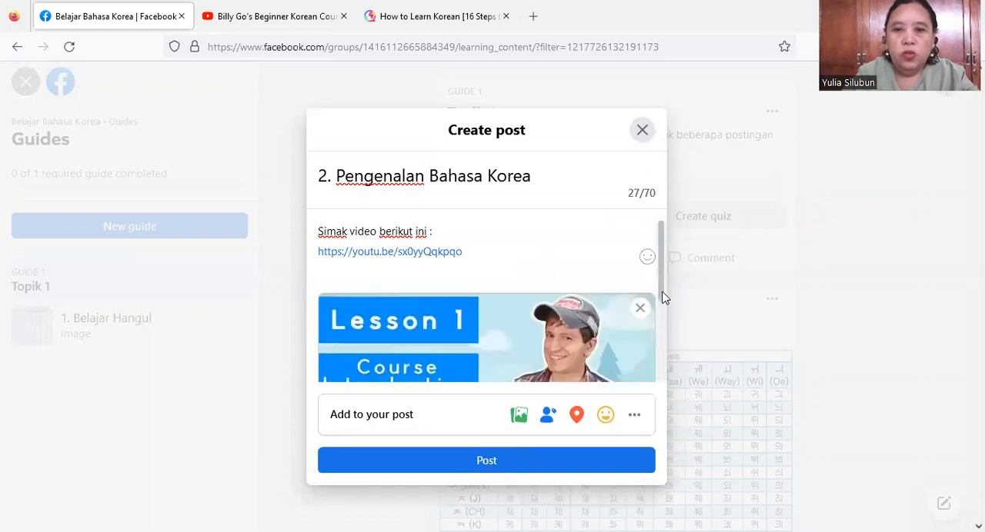
mouse_move(663, 298)
left_mouse_down()
mouse_move(660, 378)
mouse_move(660, 285)
left_mouse_up()
left_click(459, 470)
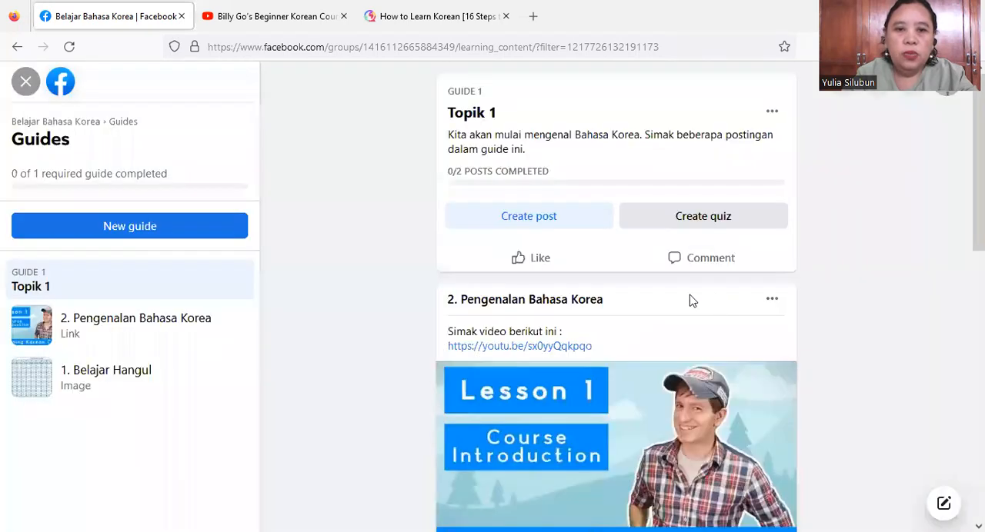
- Create a third post in the Topik 1 guide and title it "3. Hangul Chart"
left_click(550, 218)
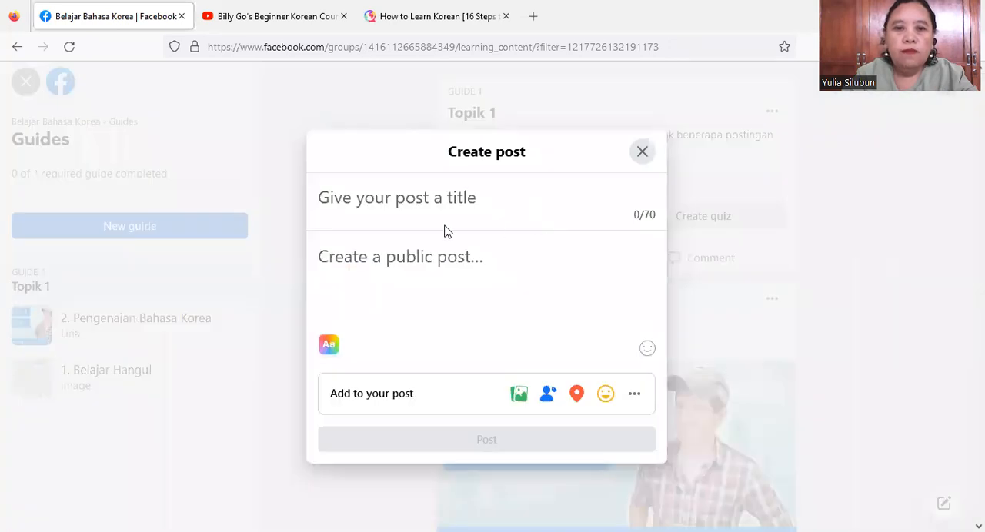
type("3")
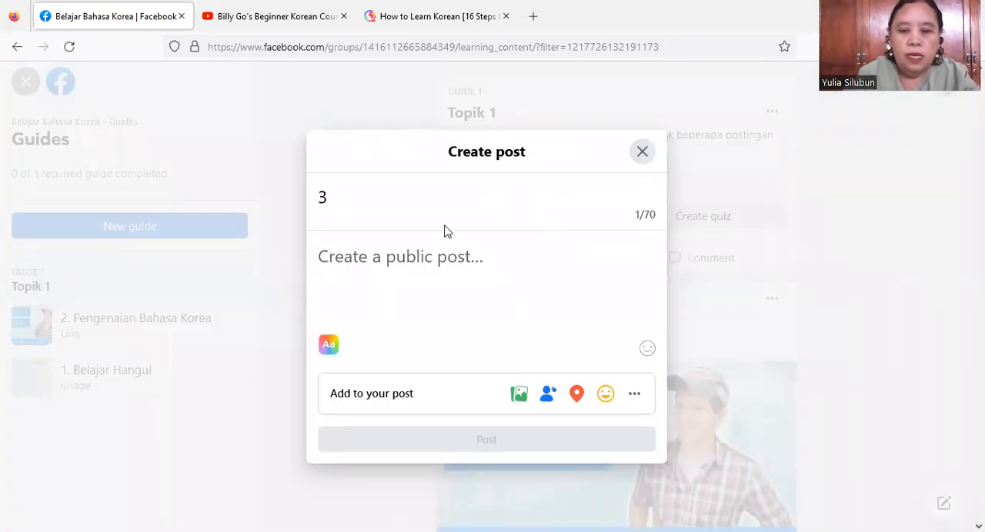
type(". Hangul Chart")
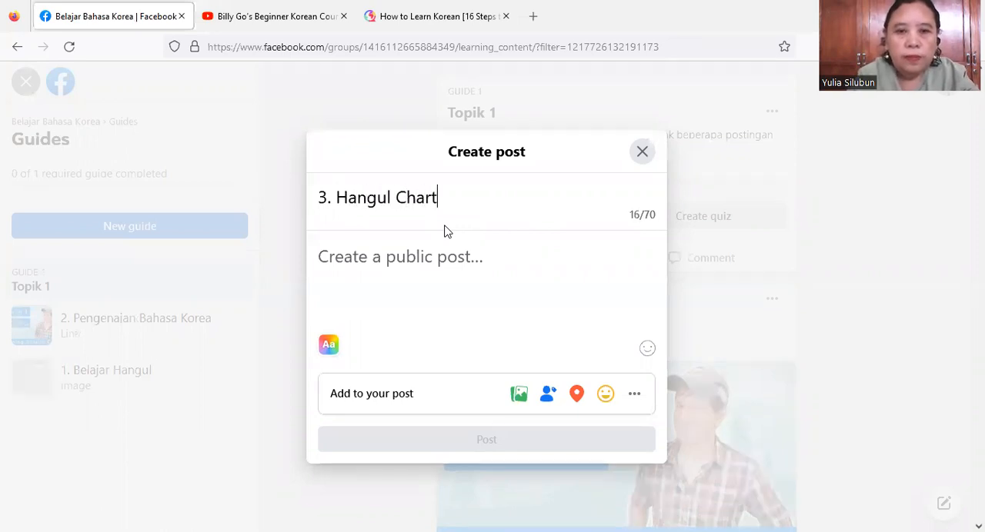
- Enter "Silahkan mendownload file berikut ini yang menampilkan Chart Hangul." as the text of the "3. Hangul Chart" post
left_click(394, 264)
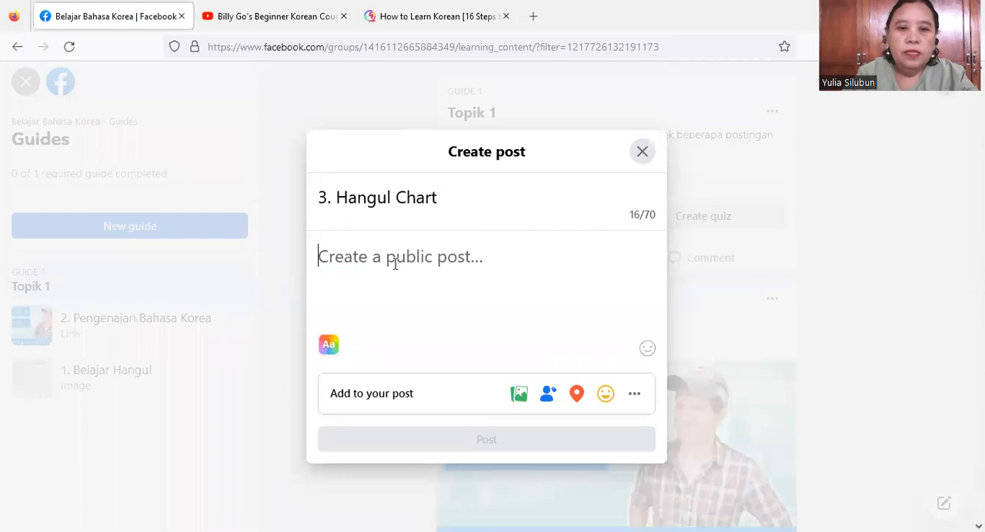
type("S")
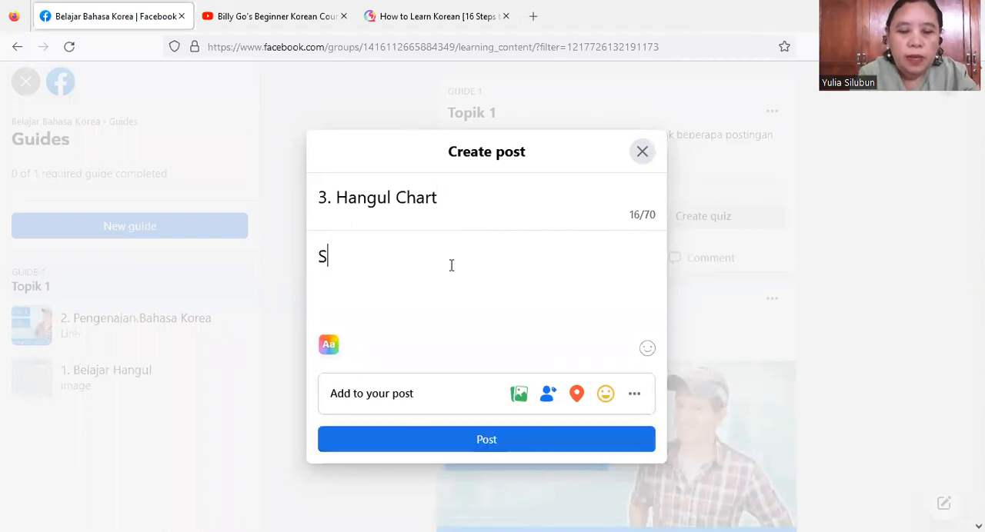
type("ilahk")
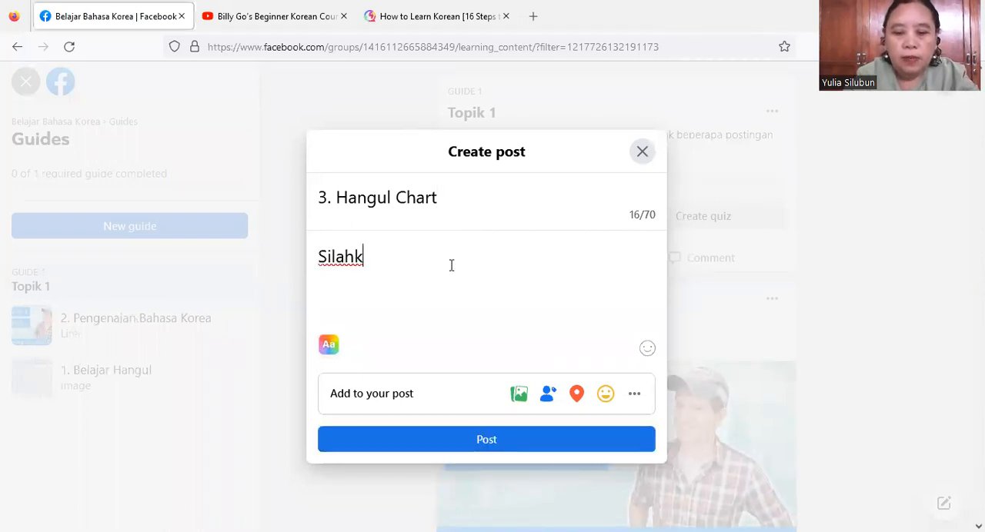
type("an mendownload file beri")
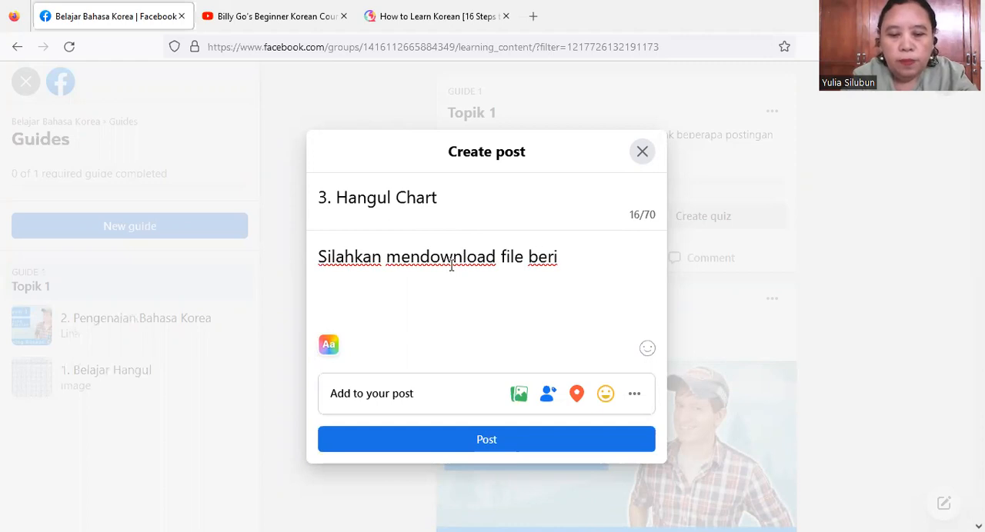
type("kut ini ya")
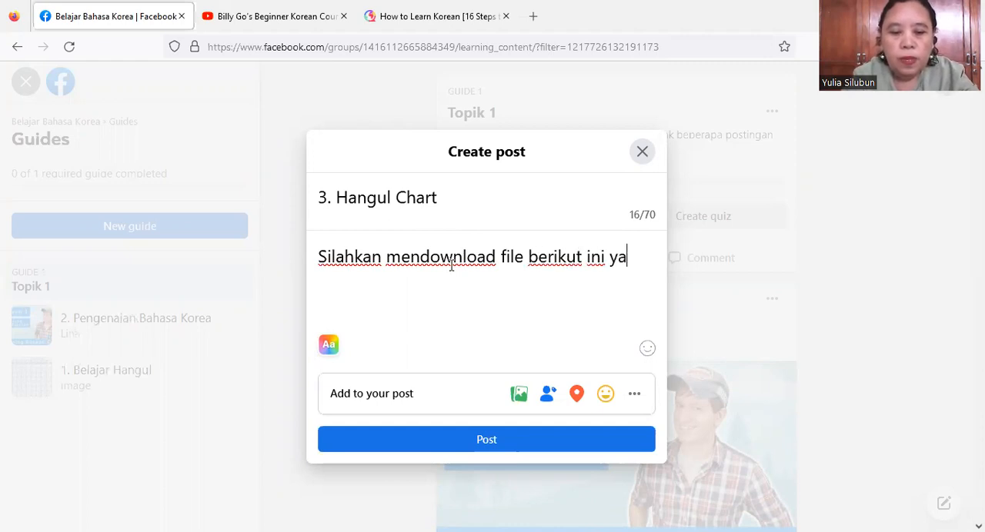
type("ng menan")
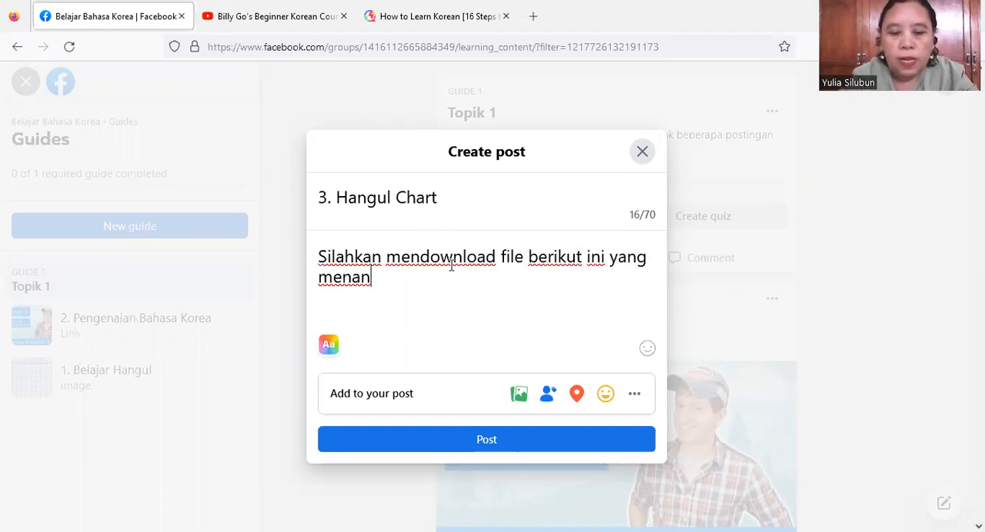
type("mpilkan ")
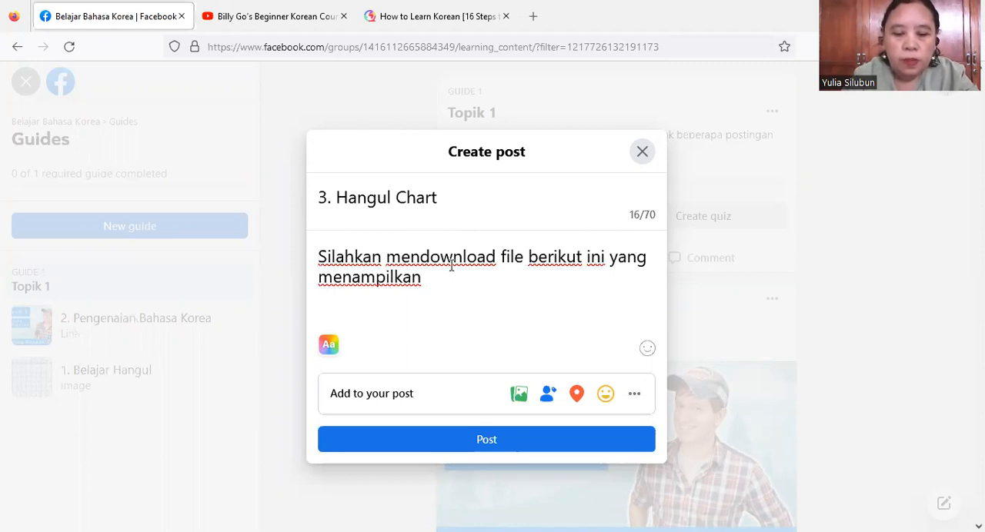
type("Chart")
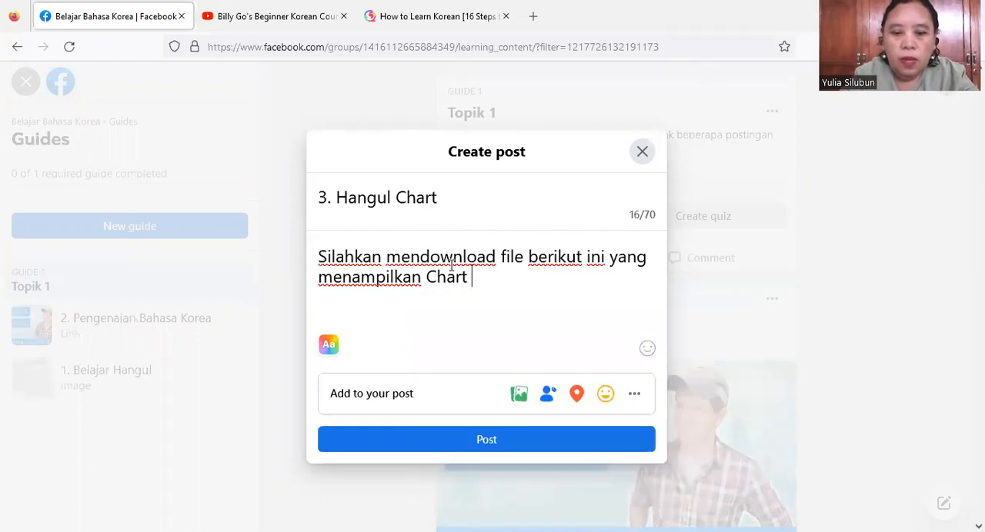
type(" Hangul")
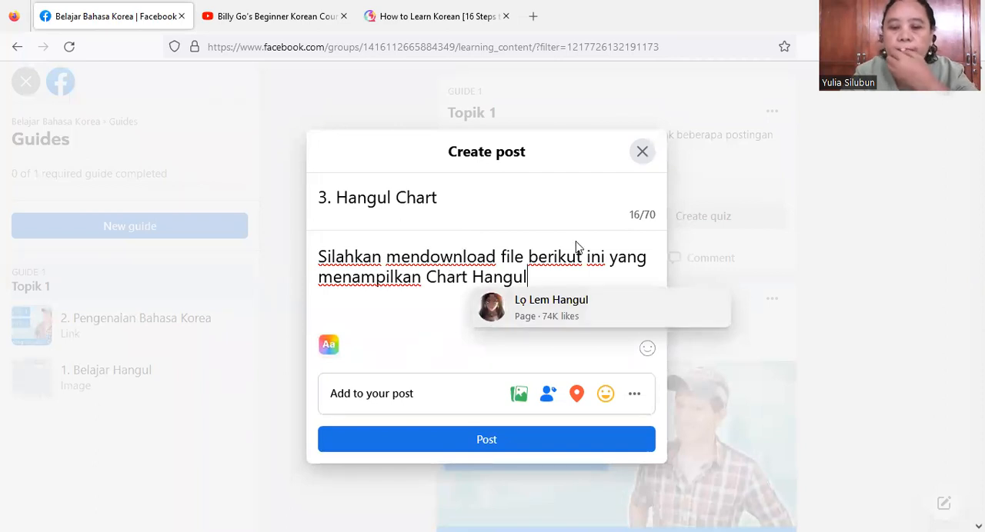
type(".")
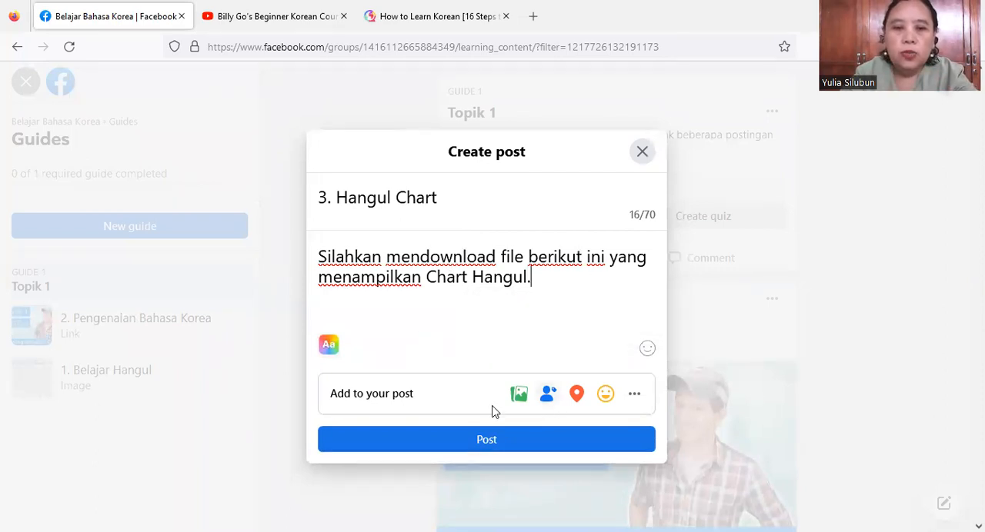
- Attach the file fresh-korean-alphabet-chart.pdf from the Downloads folder to the post and publish it to the guide
left_click(634, 397)
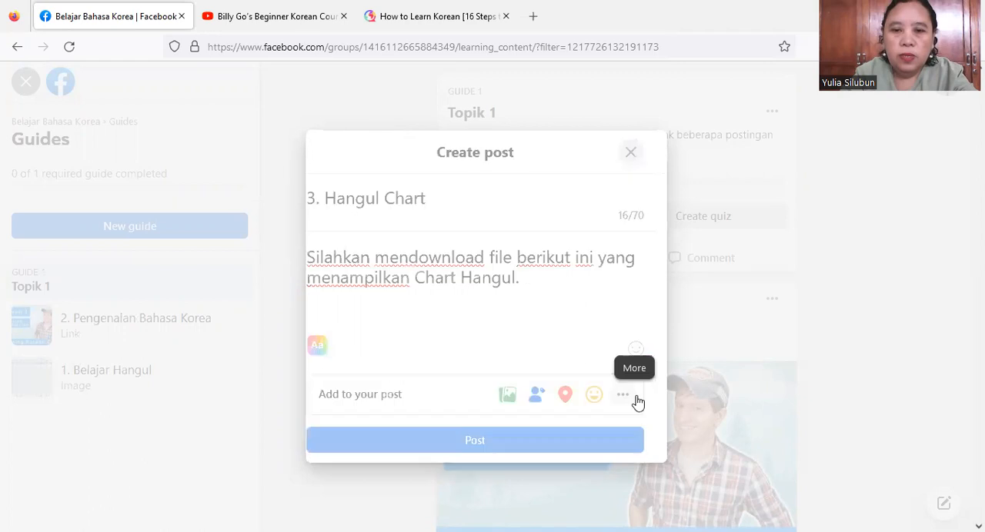
left_click(532, 415)
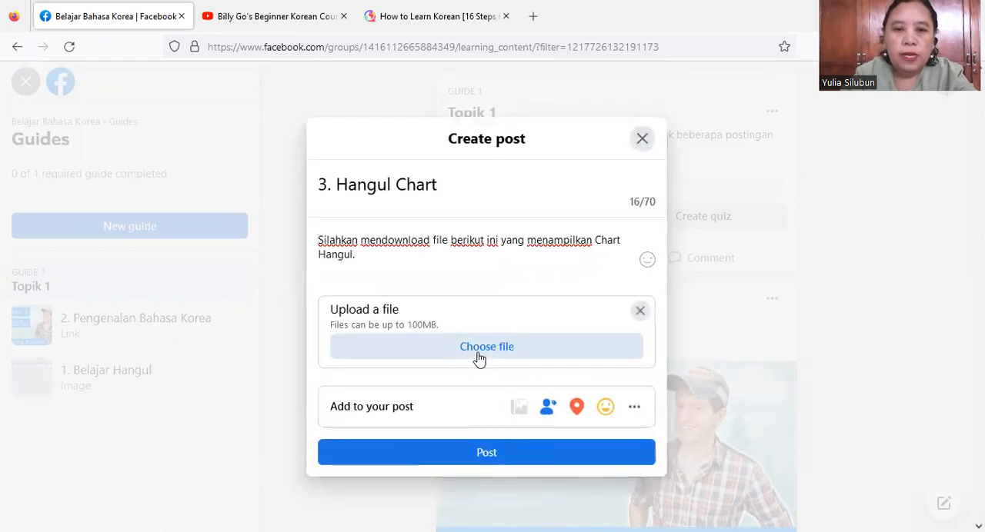
left_click(480, 359)
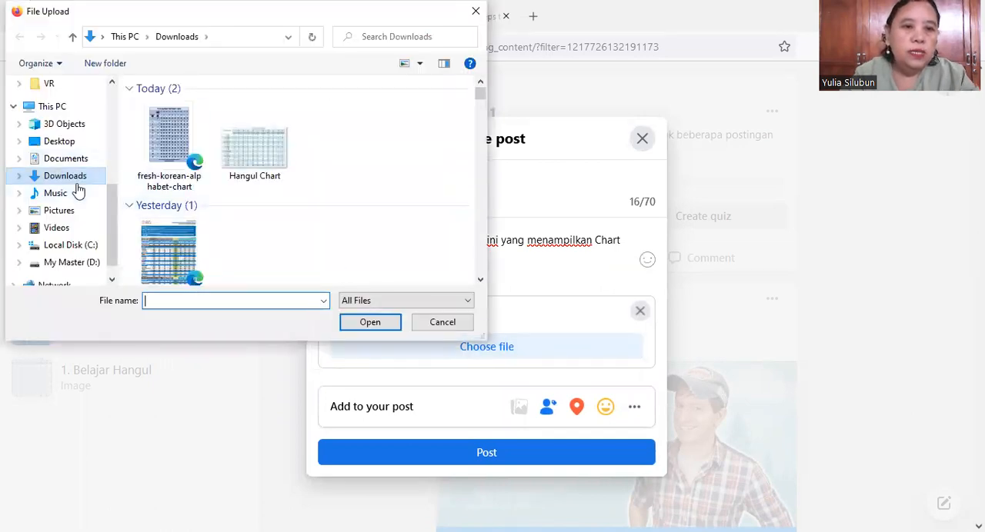
left_click(151, 161)
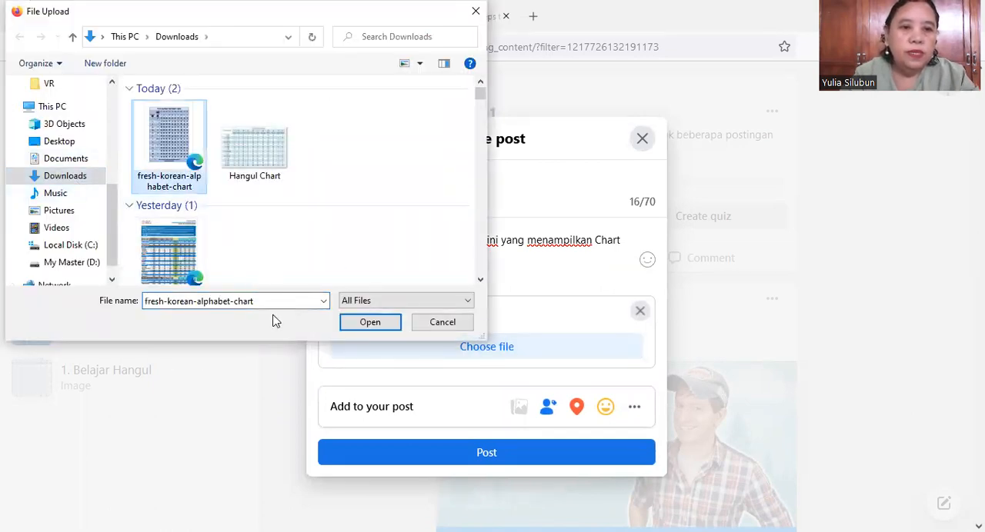
left_click(355, 327)
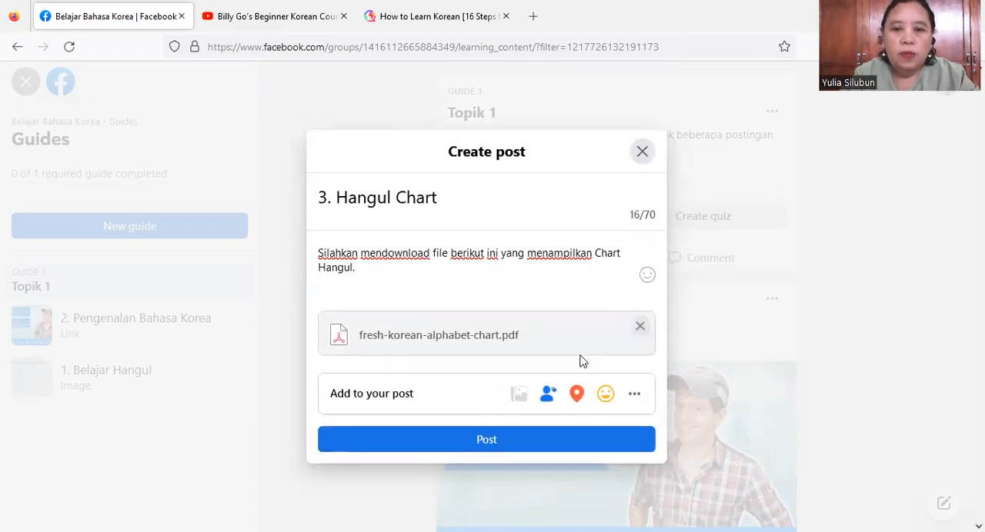
left_click(451, 444)
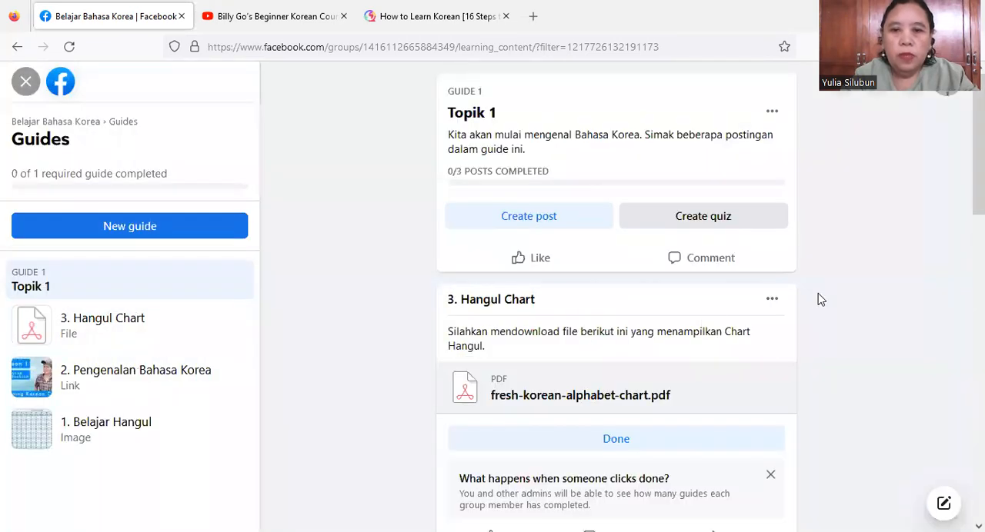
- Create a quiz in the Topik 1 guide and title it "Check Your Korean"
scroll(616, 308, "down", 5)
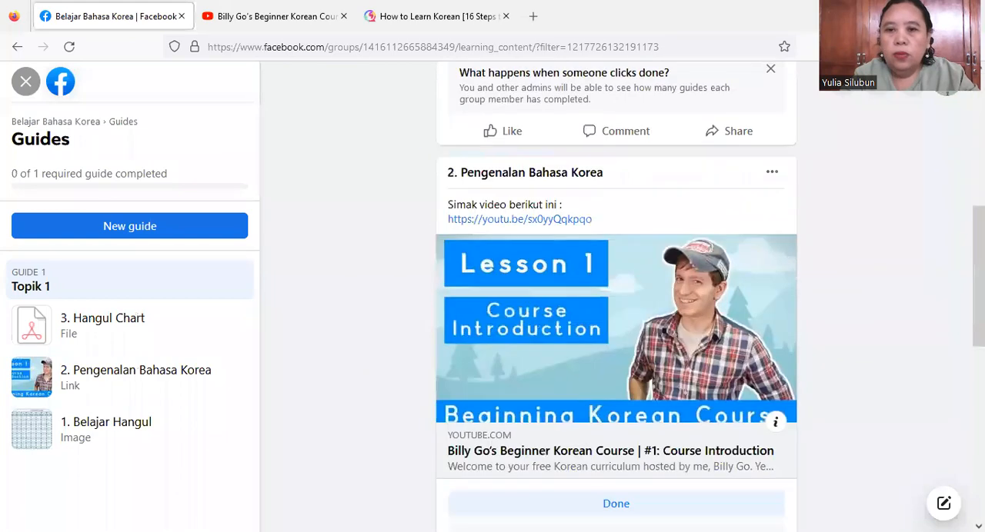
scroll(616, 307, "down", 5)
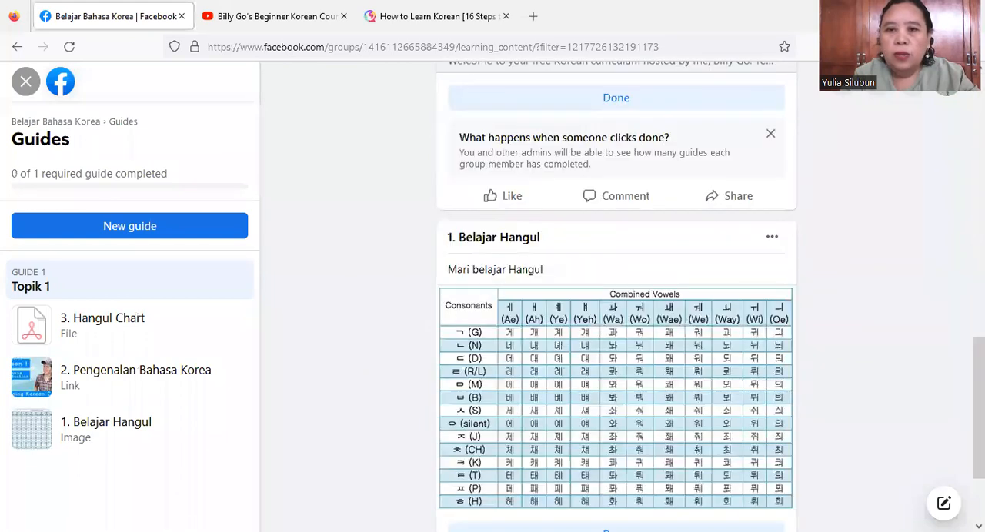
scroll(615, 308, "up", 5)
scroll(728, 346, "up", 5)
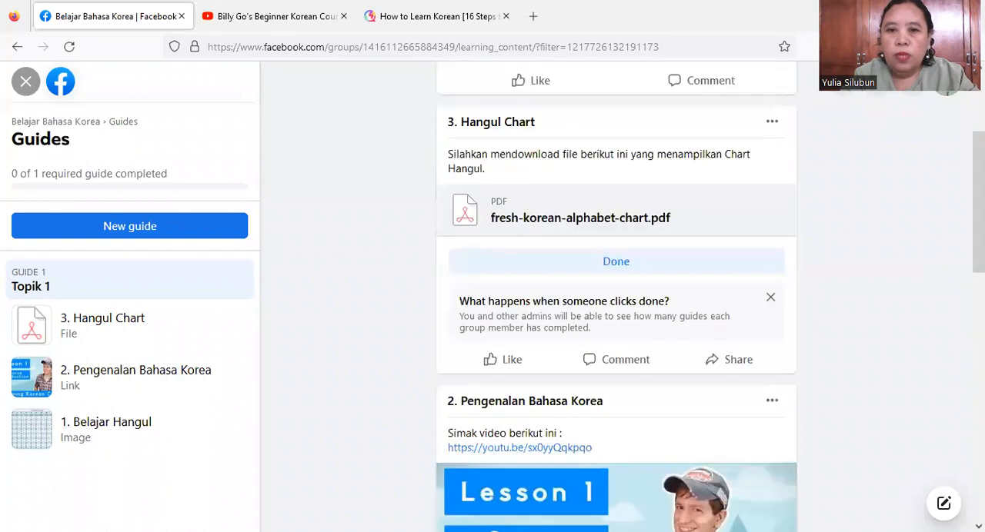
left_click(688, 217)
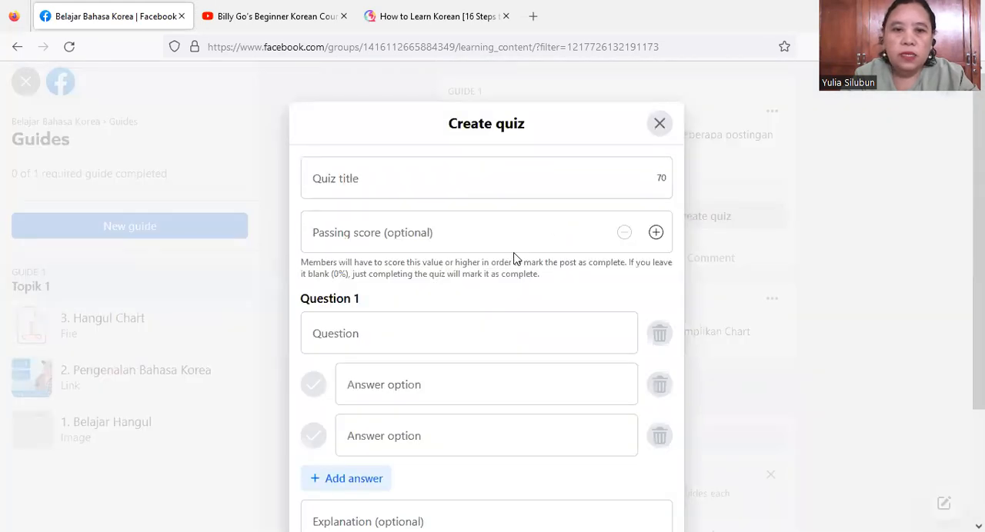
left_click(378, 185)
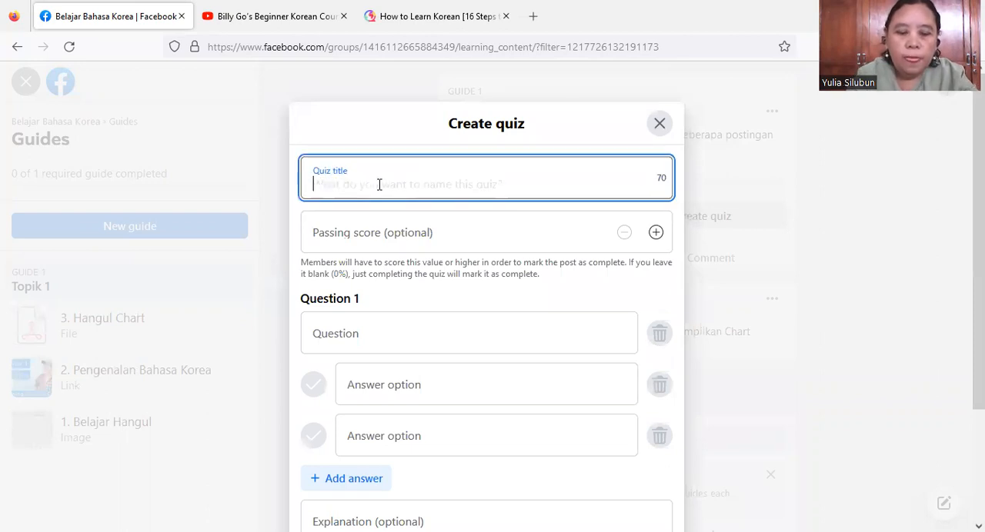
type("C")
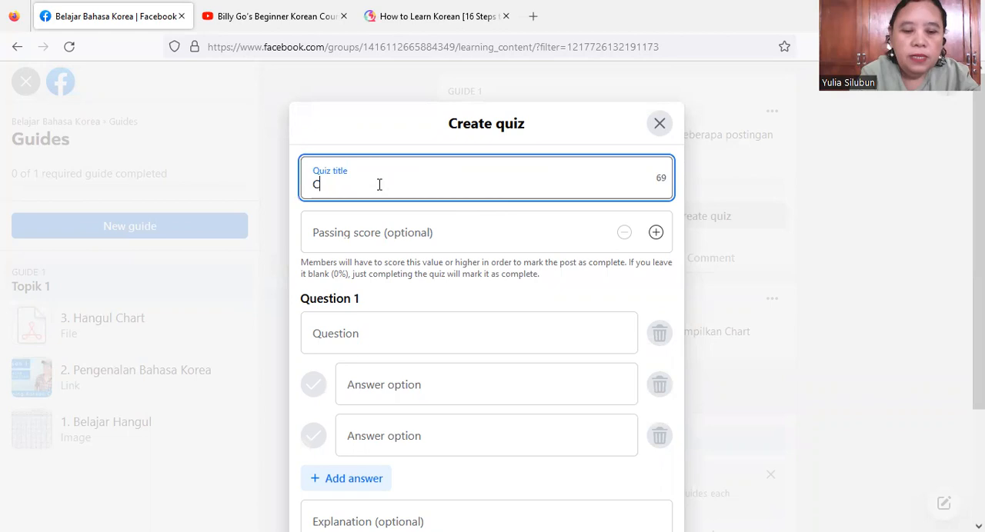
type("heck Your Korean")
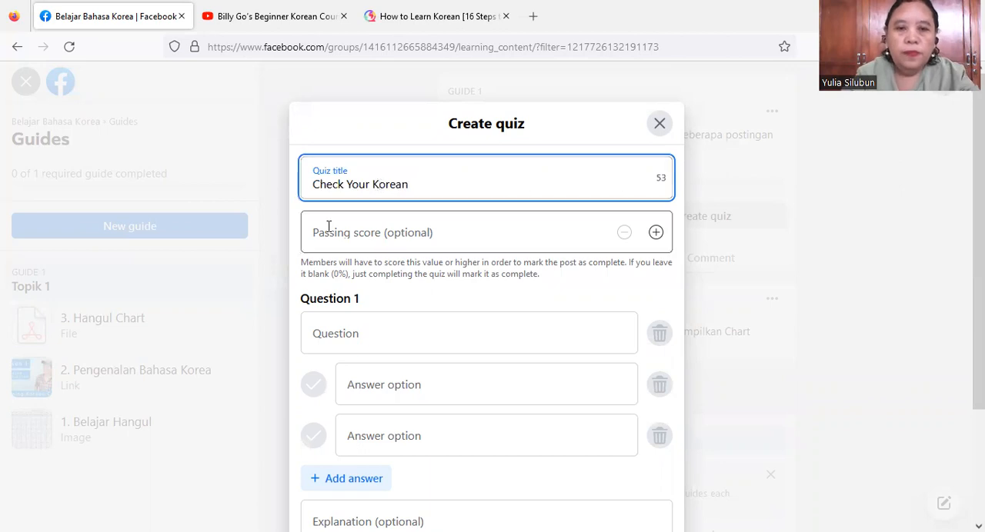
- Set the quiz's passing score to 75 and make the text of Question 1 ready for entry
left_click(352, 236)
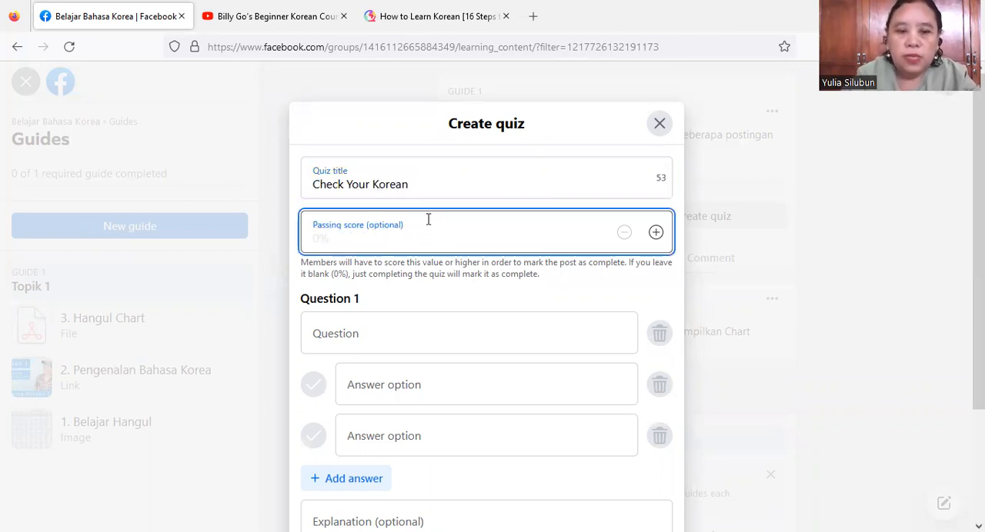
type("75")
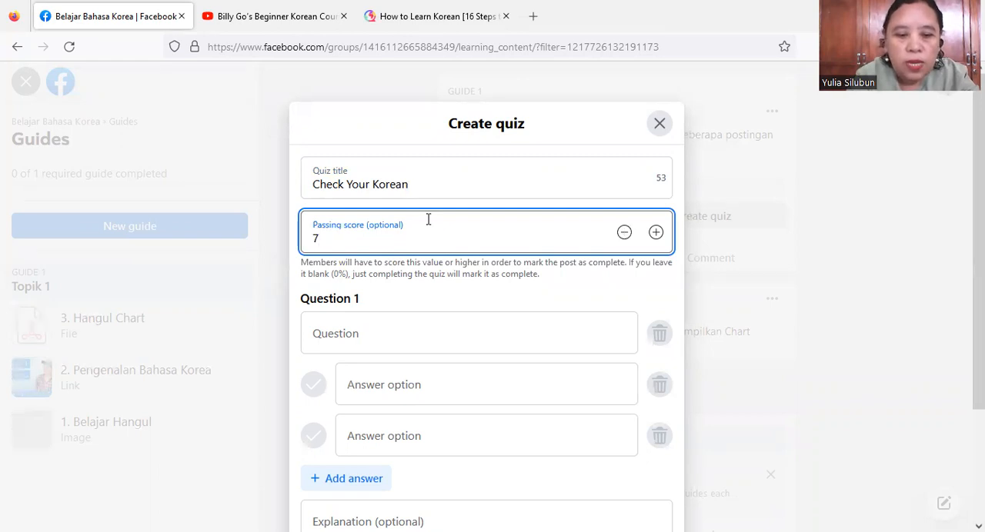
left_click(465, 334)
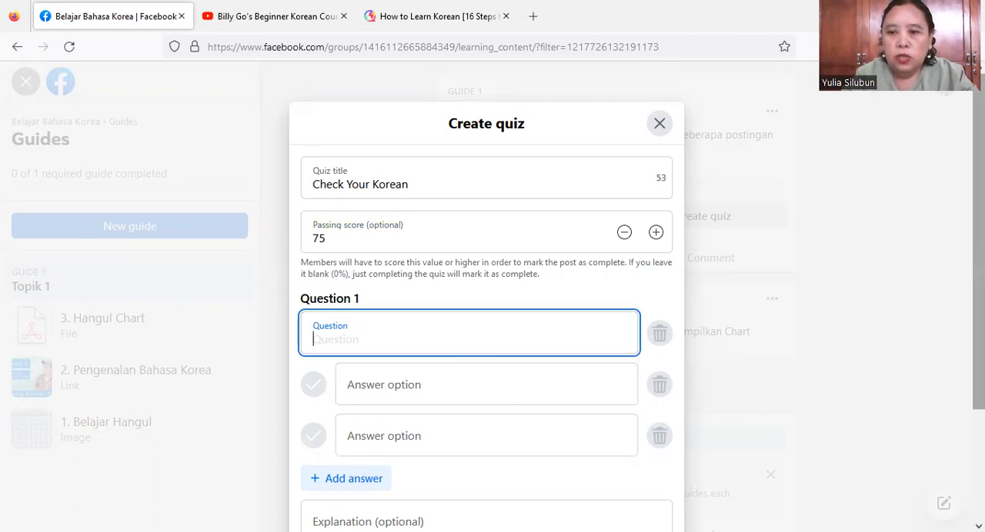
scroll(486, 307, "down", 1)
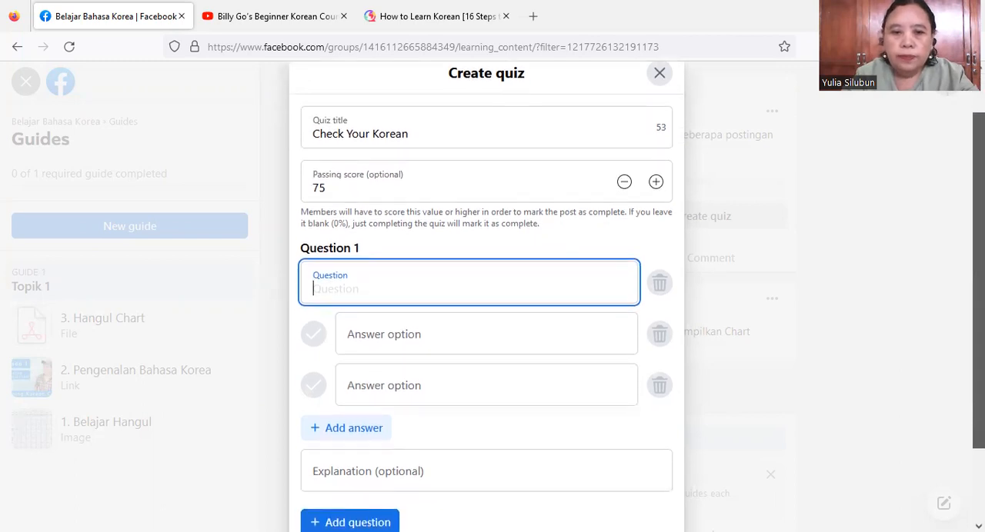
left_click_drag(979, 285, 979, 297)
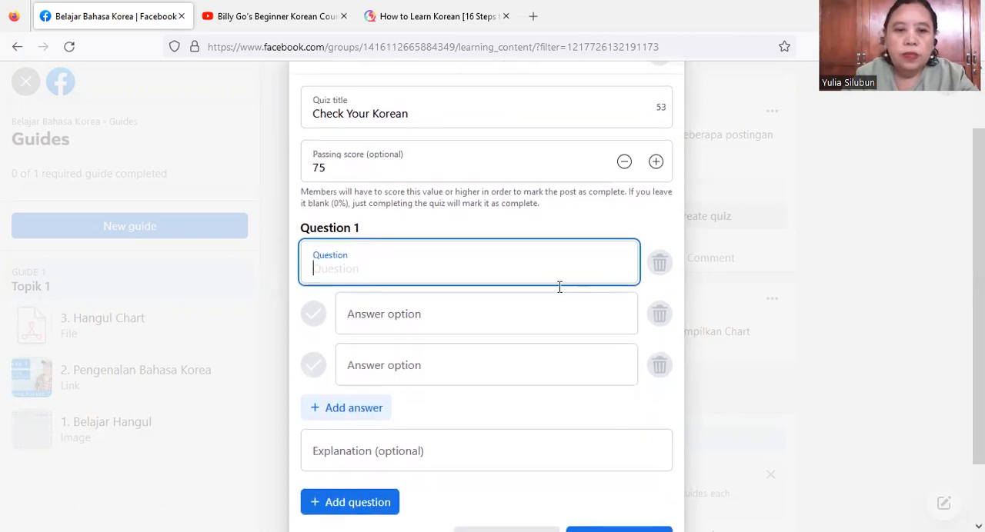
left_click_drag(978, 369, 978, 383)
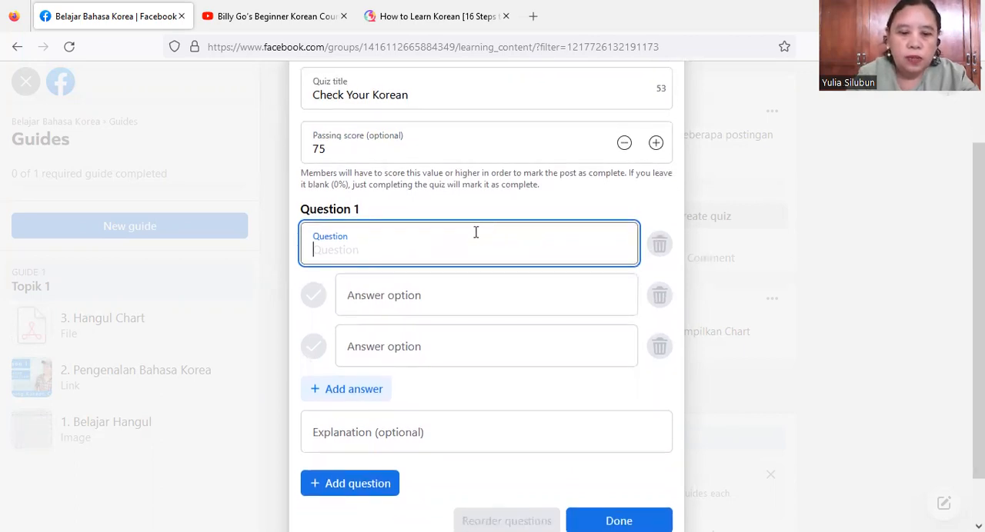
type("Which one i")
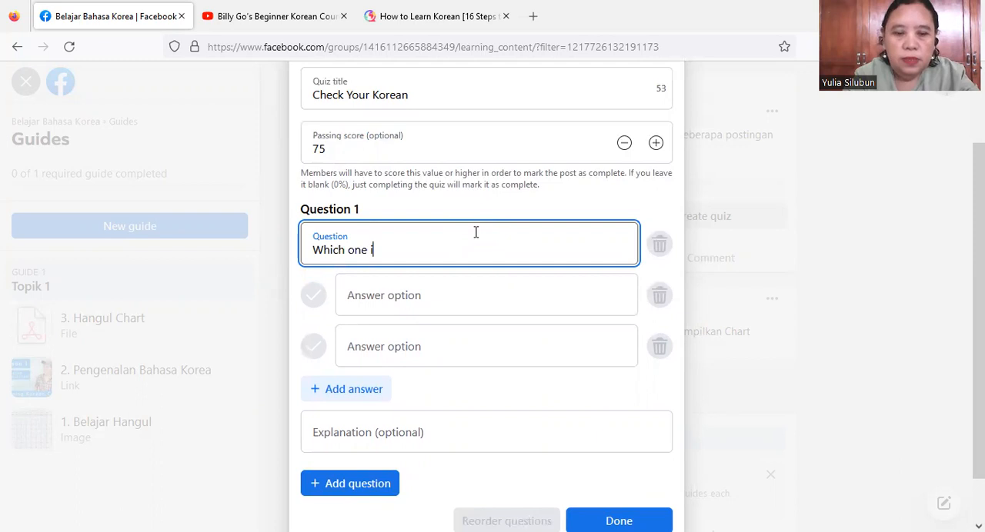
key("BackSpace")
key("BackSpace")
key("BackSpace")
key("BackSpace")
key("BackSpace")
key("BackSpace")
key("BackSpace")
key("BackSpace")
key("BackSpace")
key("BackSpace")
key("BackSpace")
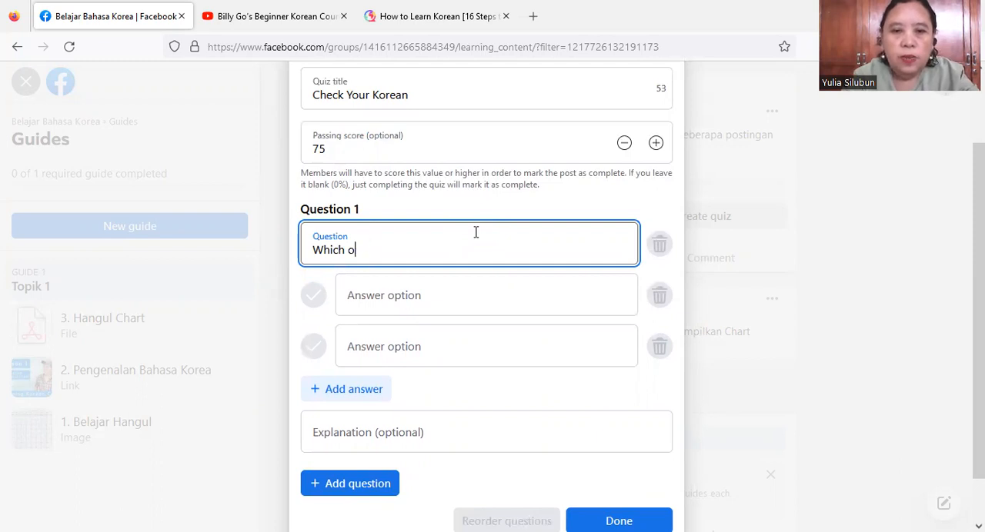
- Enter "Yang manakah bentuk huruf a dalam Hangul" as the text of Question 1
type("Yang")
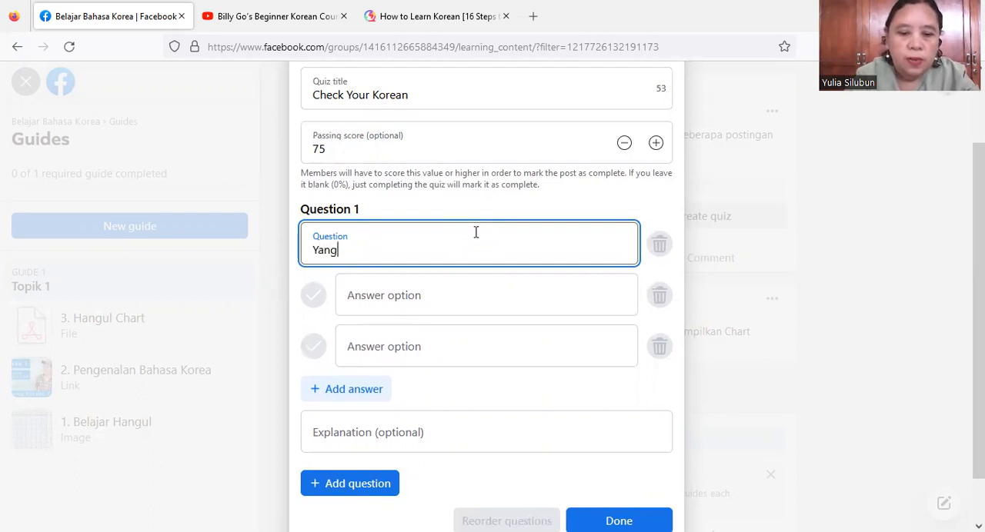
type(" manakah")
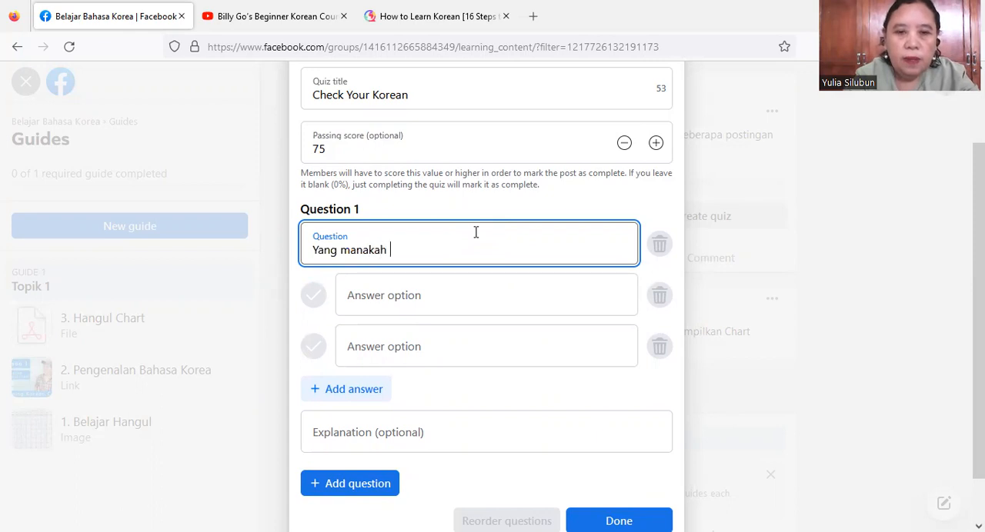
type(" huru")
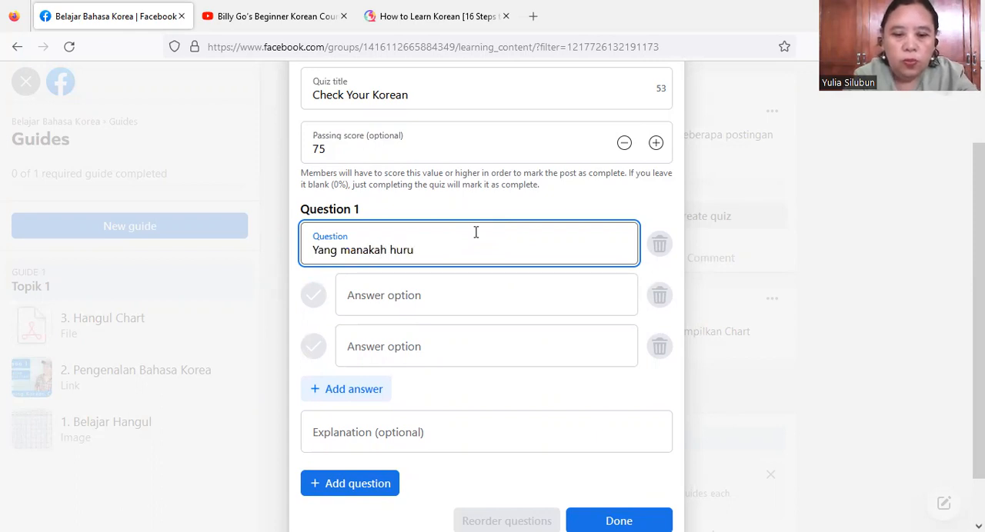
key("BackSpace")
key("BackSpace")
key("BackSpace")
key("BackSpace")
type("bentuk huruf a da")
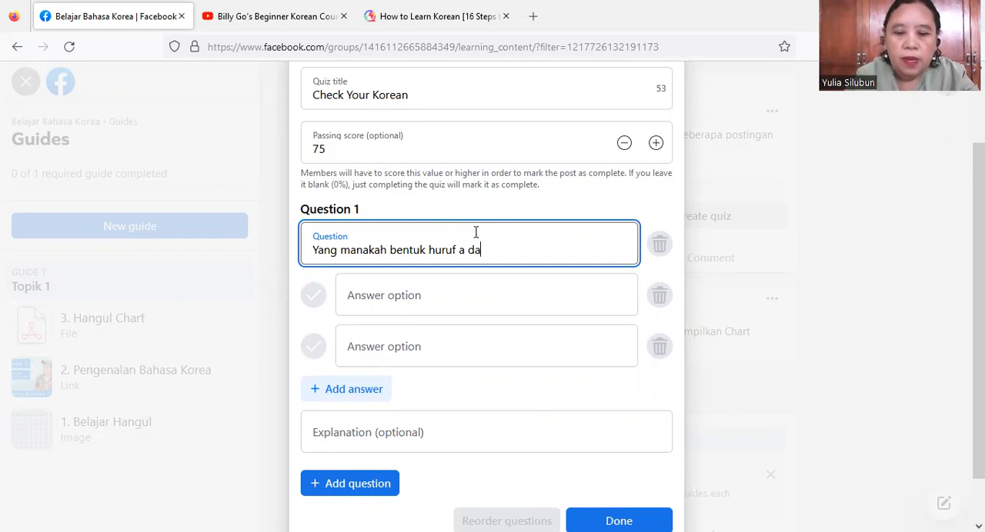
type("lam Hangul")
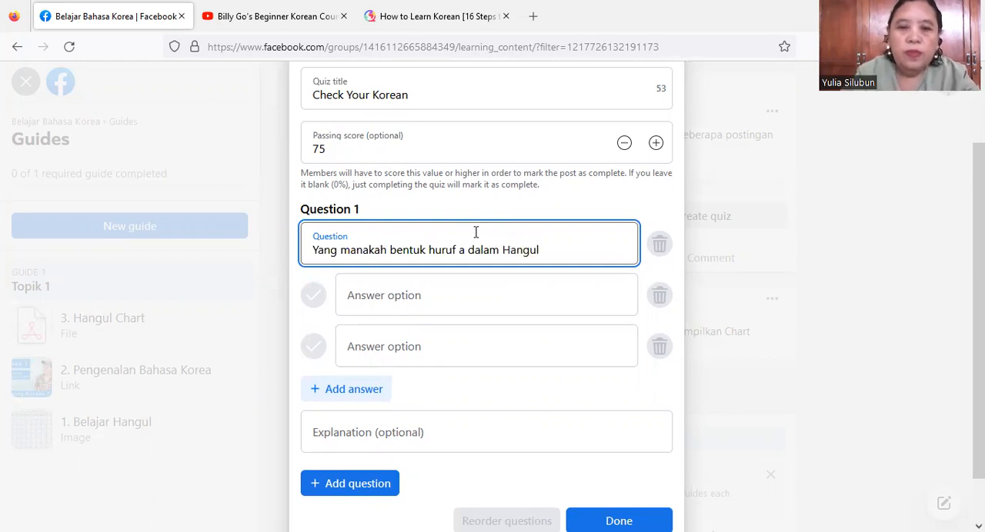
- Try to finish the quiz with both answer options left blank, and close the quiz without saving it
left_click(421, 308)
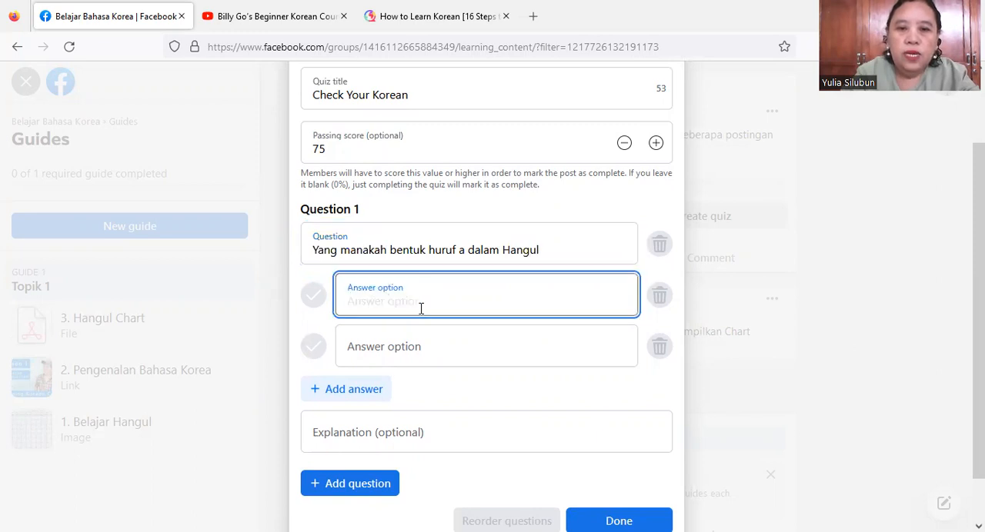
left_click(434, 348)
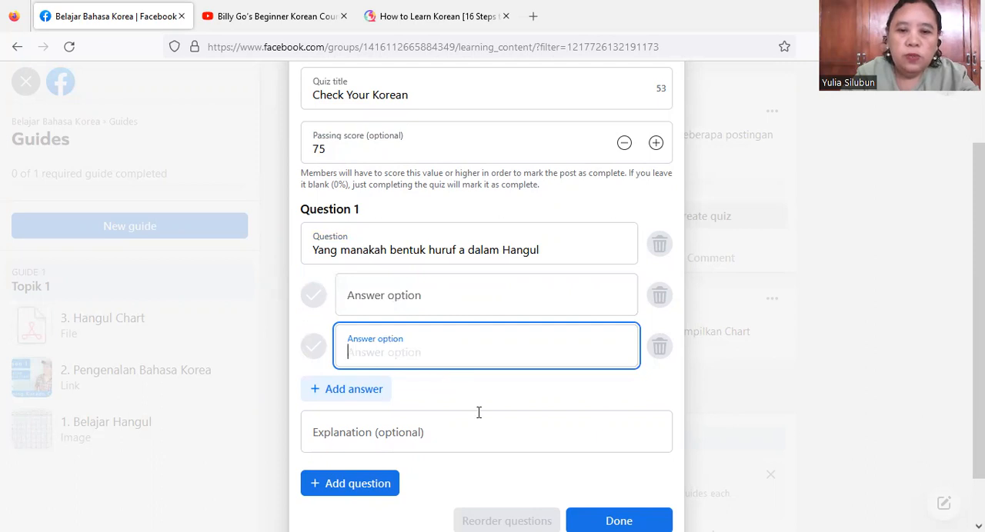
left_click(617, 523)
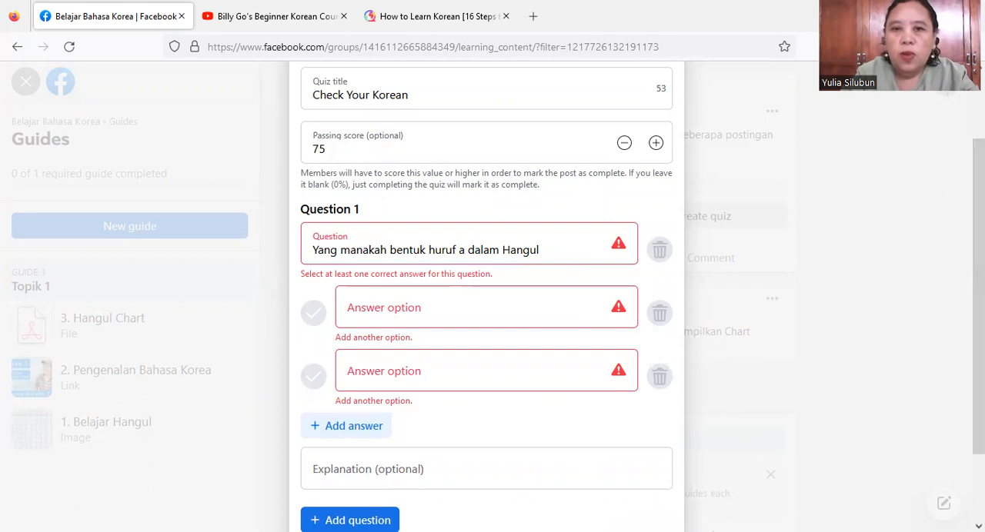
scroll(486, 308, "down", 2)
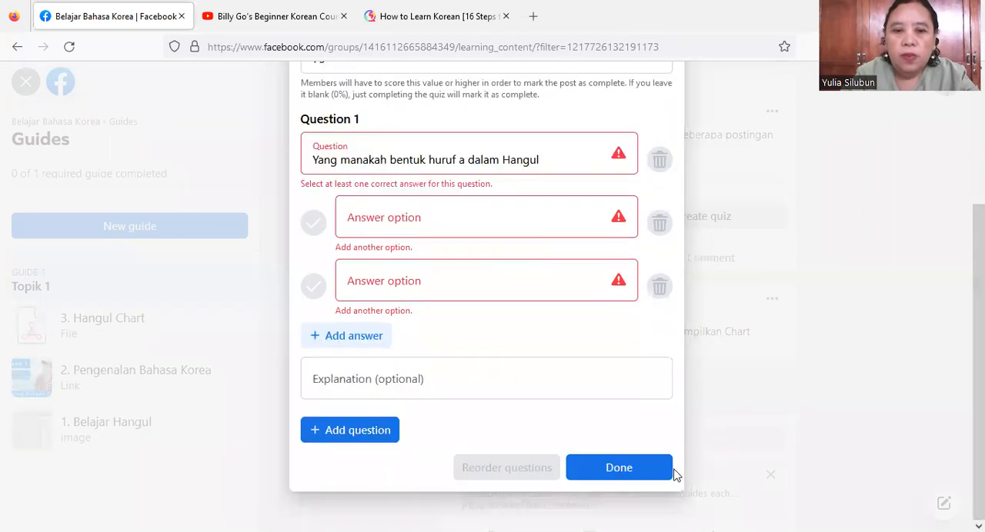
left_click(645, 467)
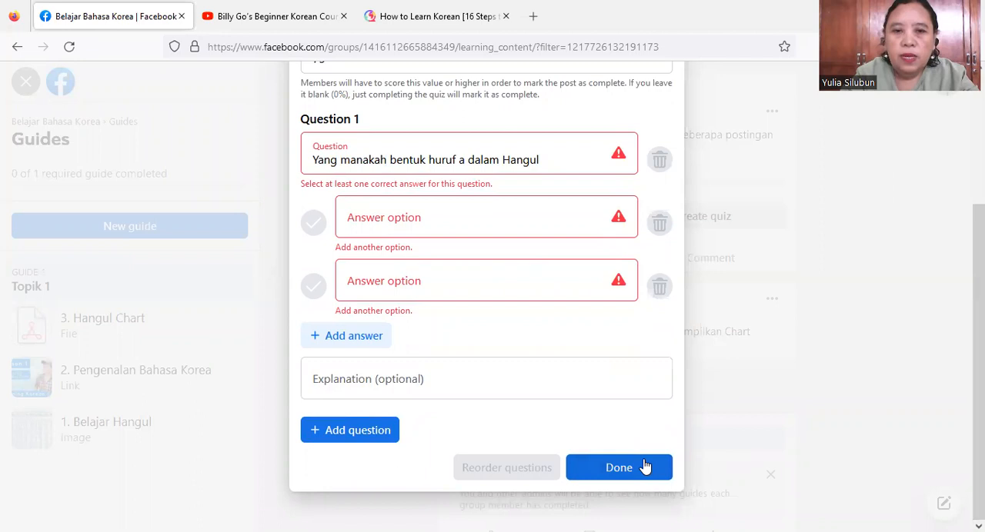
scroll(486, 308, "up", 3)
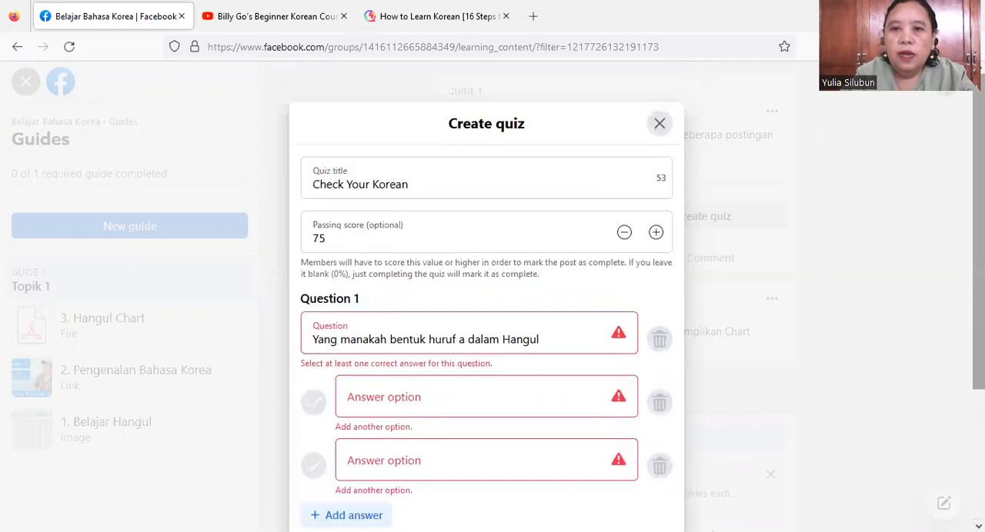
left_click(659, 124)
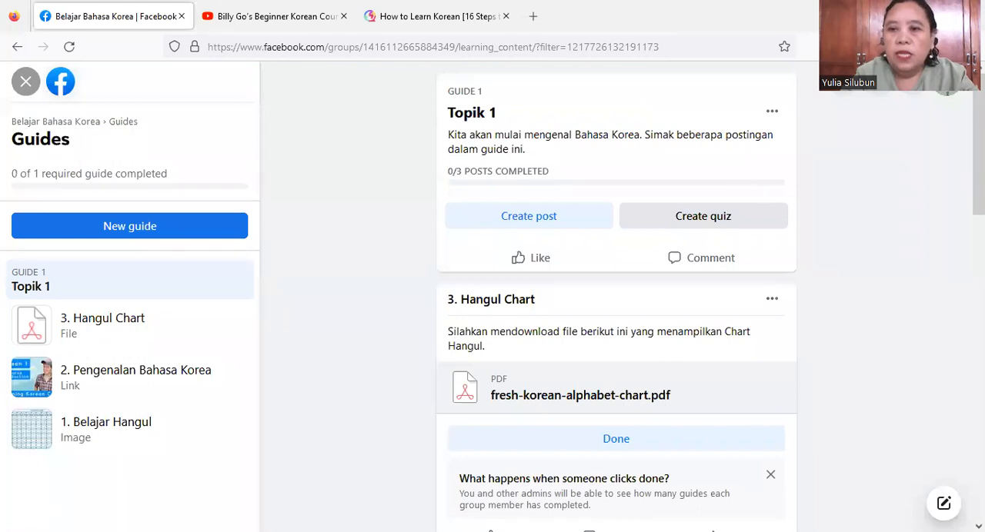
- Re-order the Topik 1 guide's posts as 1. Belajar Hangul, 2. Pengenalan Bahasa Korea, 3. Hangul Chart, and save the order
left_click_drag(979, 146, 978, 168)
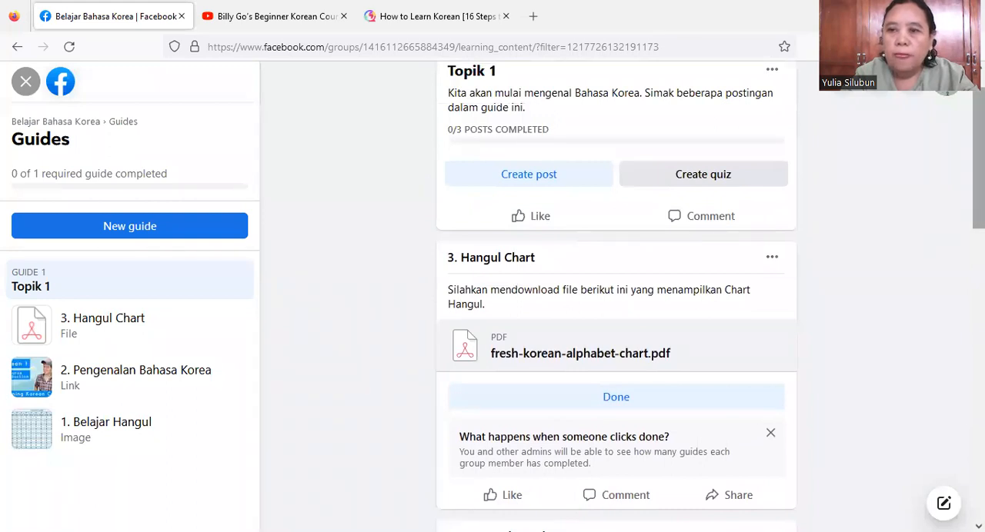
scroll(806, 240, "up", 1)
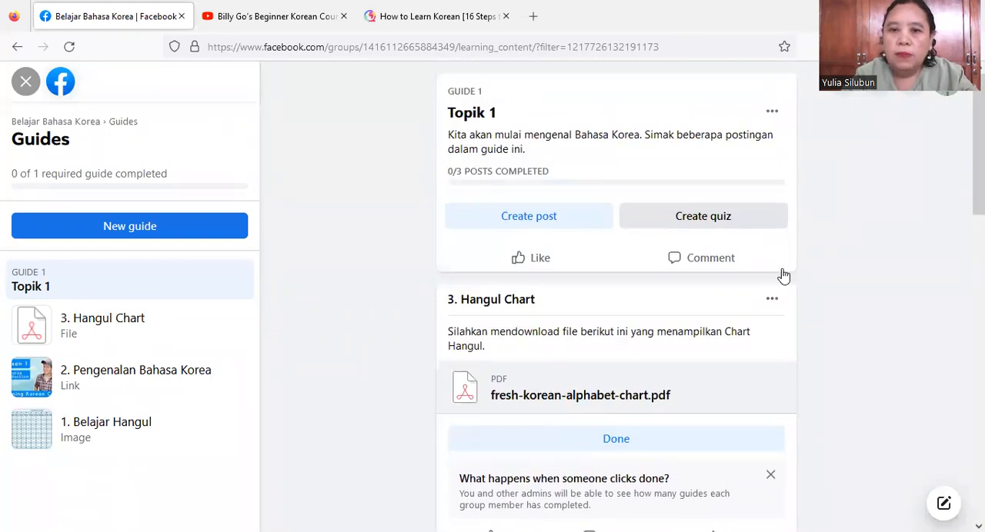
left_click(772, 122)
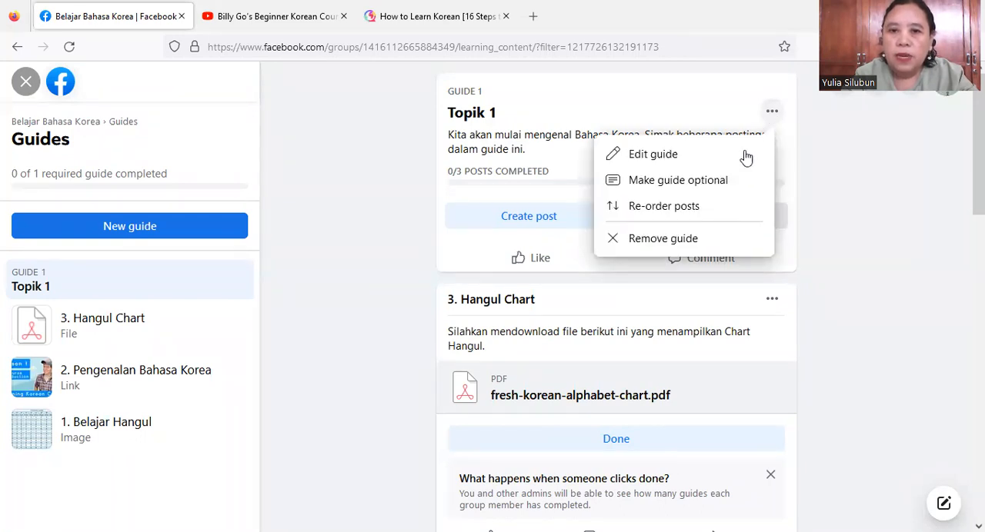
left_click(667, 207)
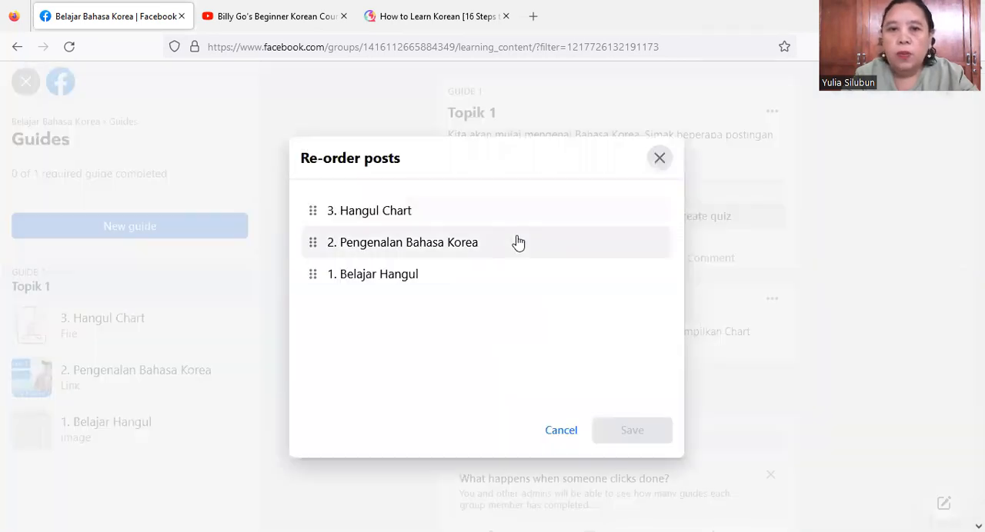
left_click(380, 279)
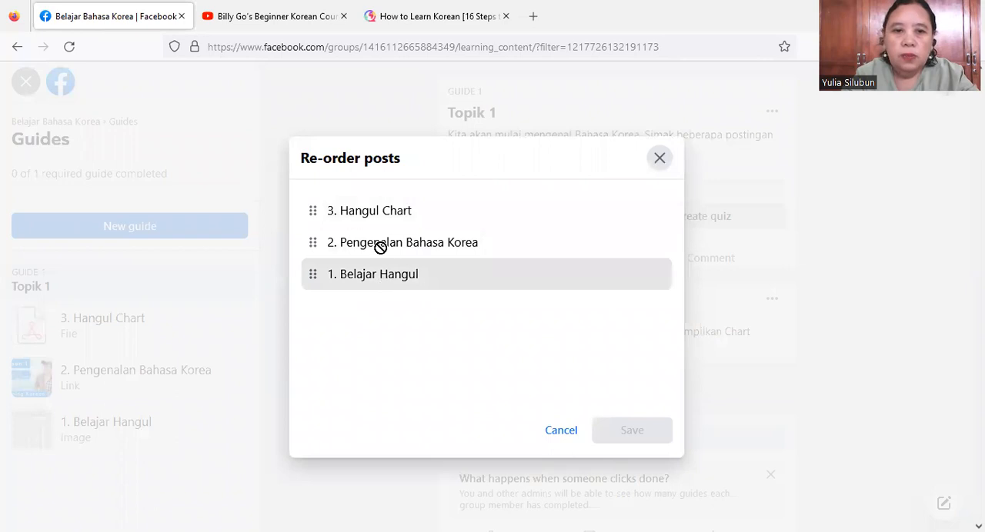
left_click_drag(380, 280, 383, 211)
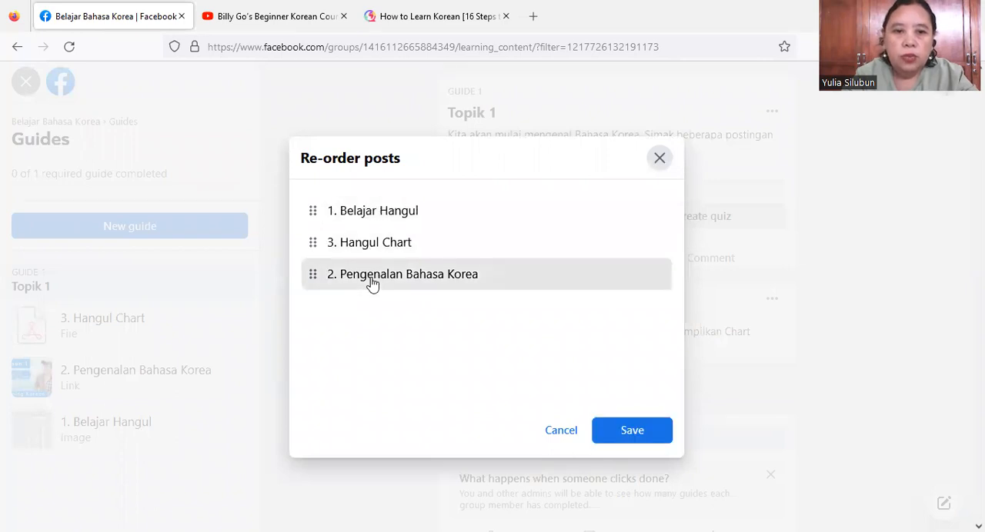
left_click_drag(370, 277, 369, 247)
left_click(632, 429)
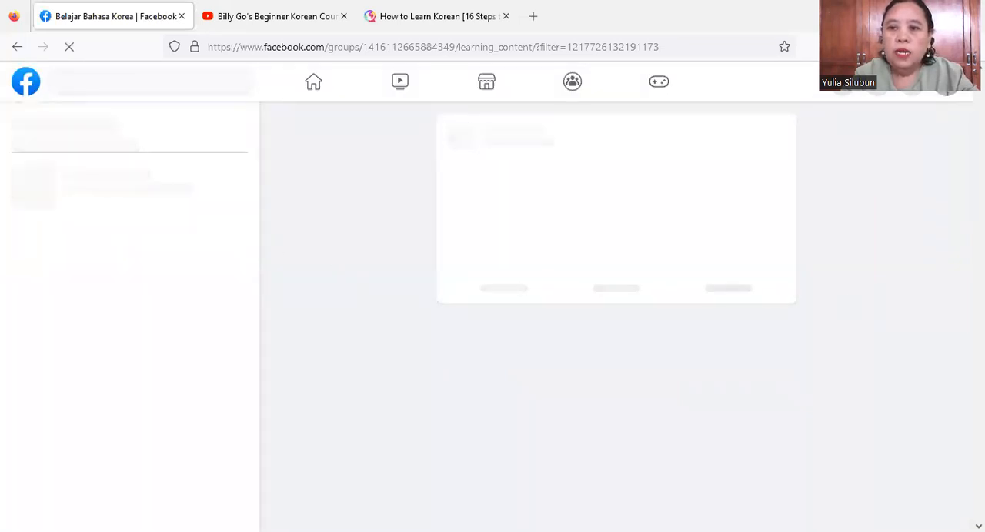
scroll(615, 307, "down", 5)
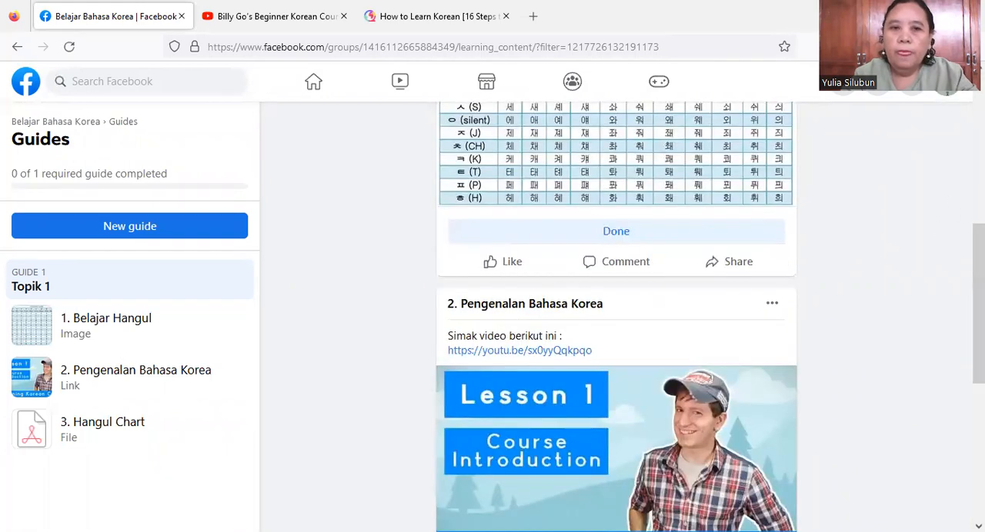
scroll(615, 308, "up", 2)
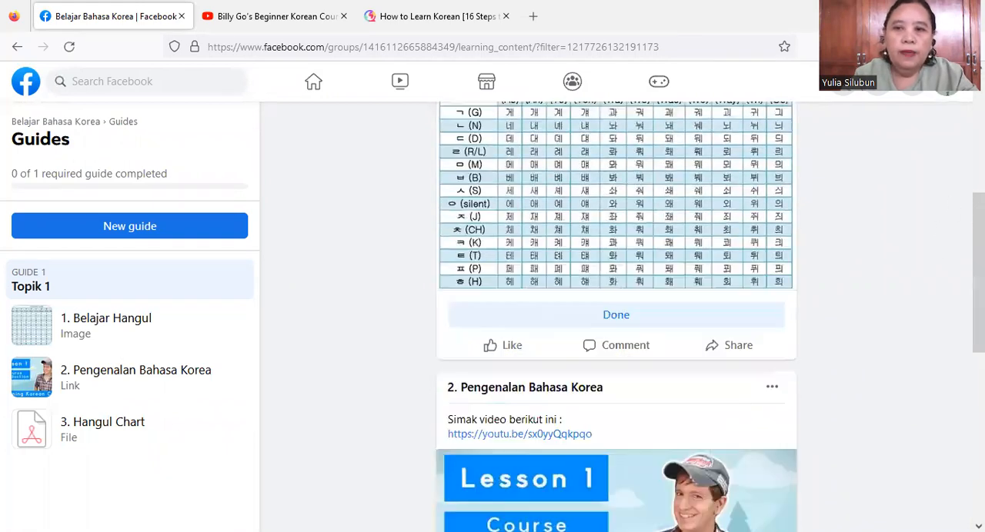